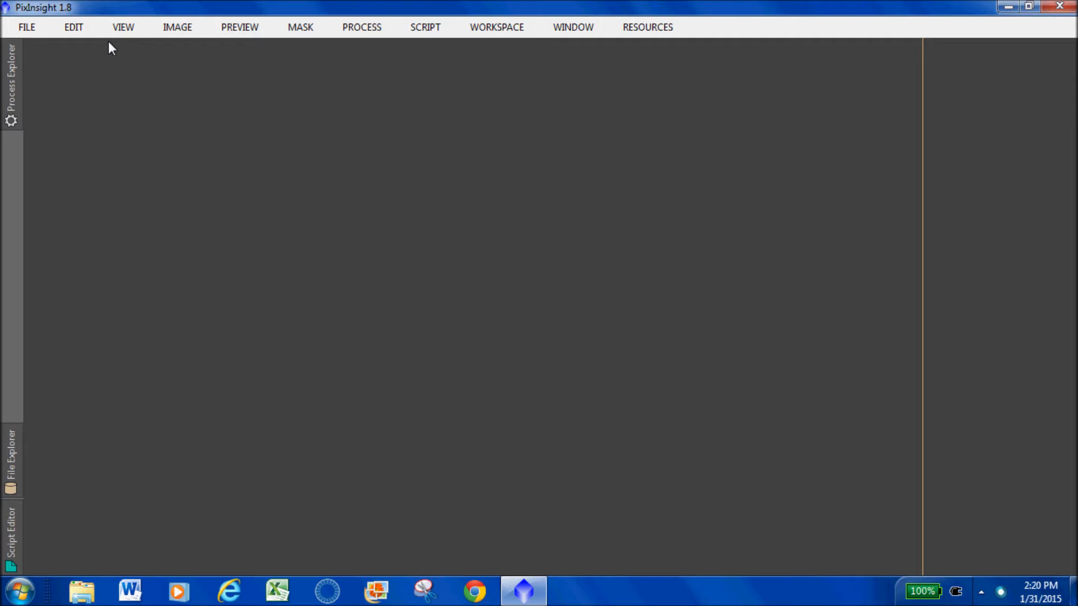
Step: Open the image final from the flame folder and move its window clear of the workspace edge
click(28, 27)
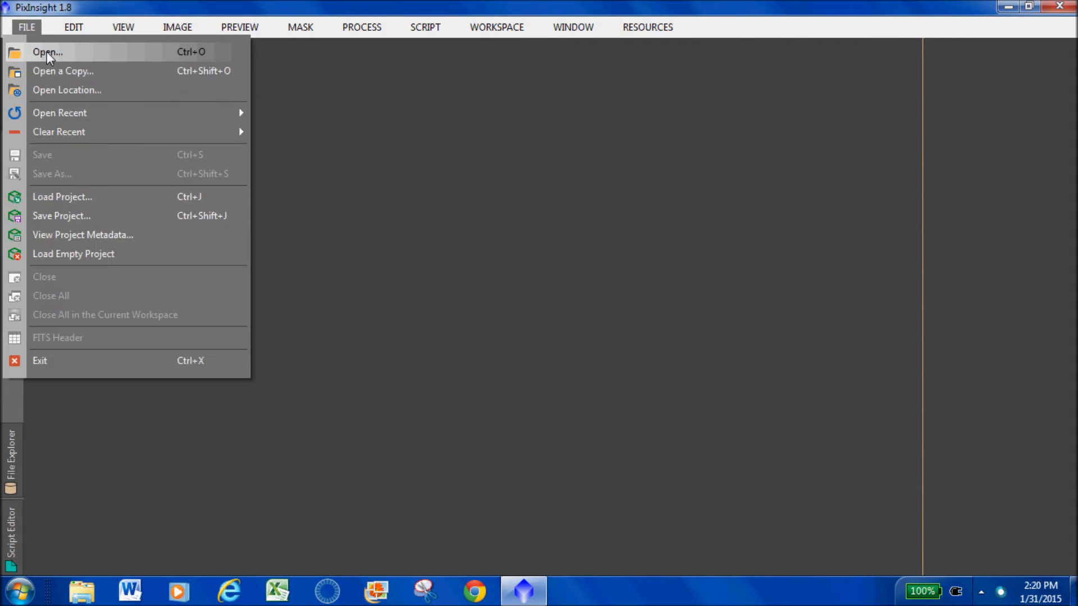
click(46, 48)
drag(286, 134, 231, 257)
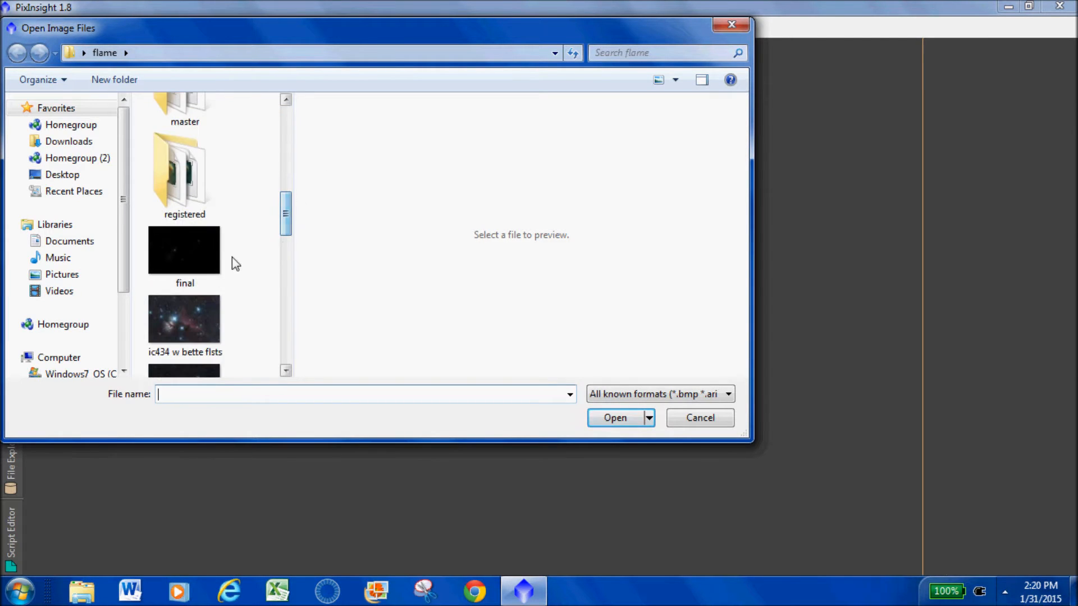
double_click(184, 251)
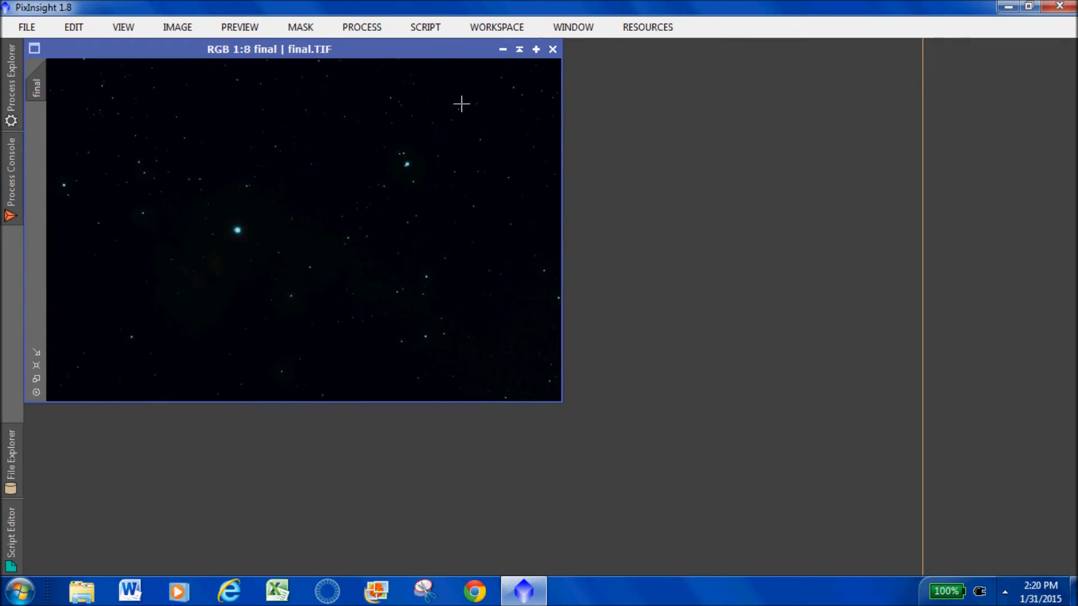
drag(419, 53, 779, 100)
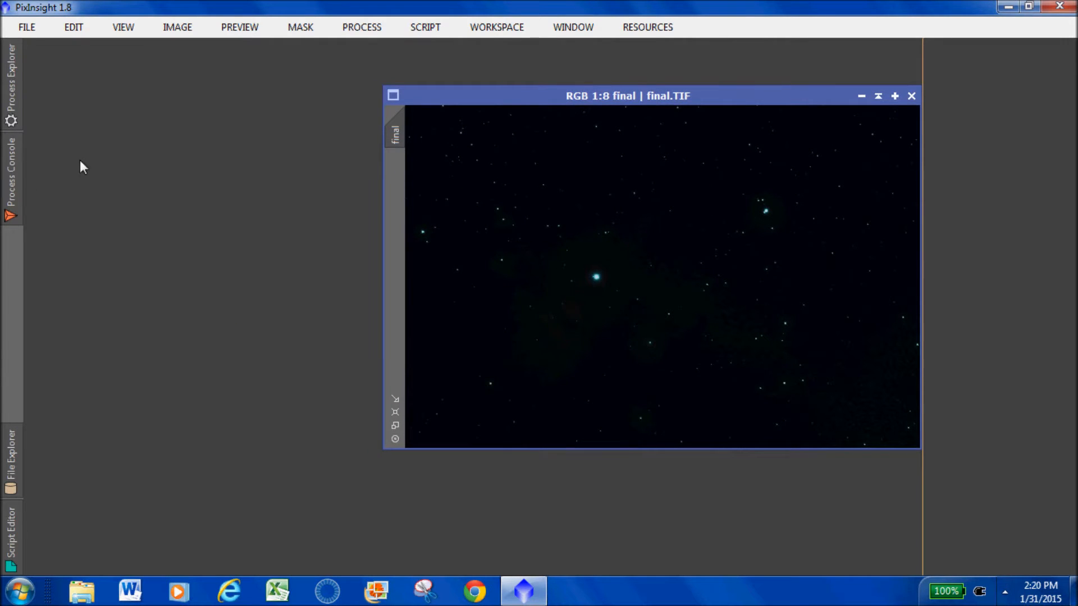
click(11, 188)
click(494, 49)
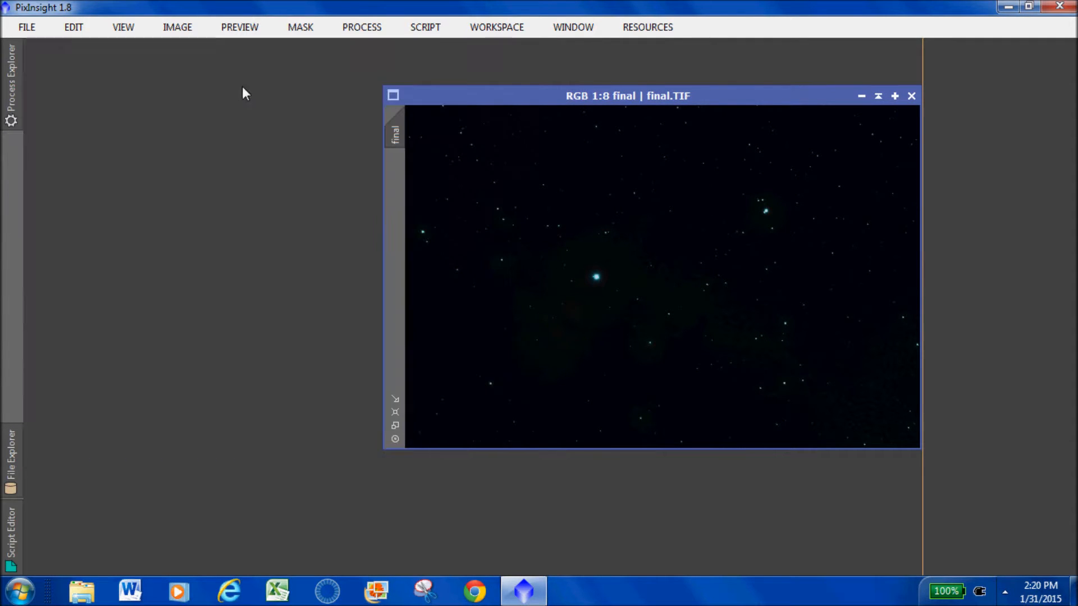
Step: Apply a linked automatic screen stretch to the image with ScreenTransferFunction and close the tool
click(12, 103)
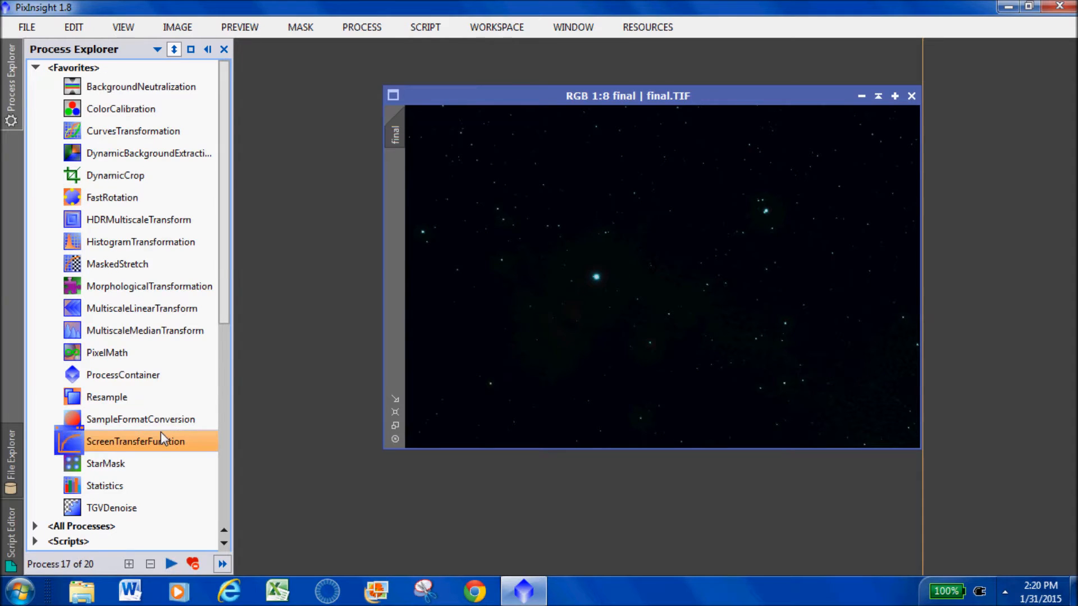
double_click(161, 441)
click(115, 223)
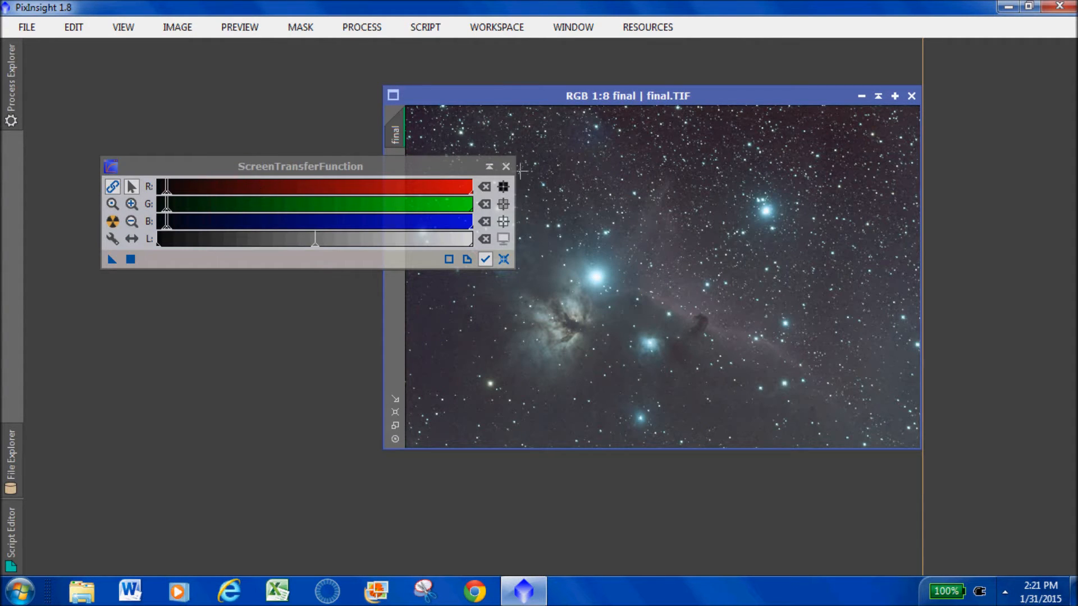
drag(506, 168, 448, 169)
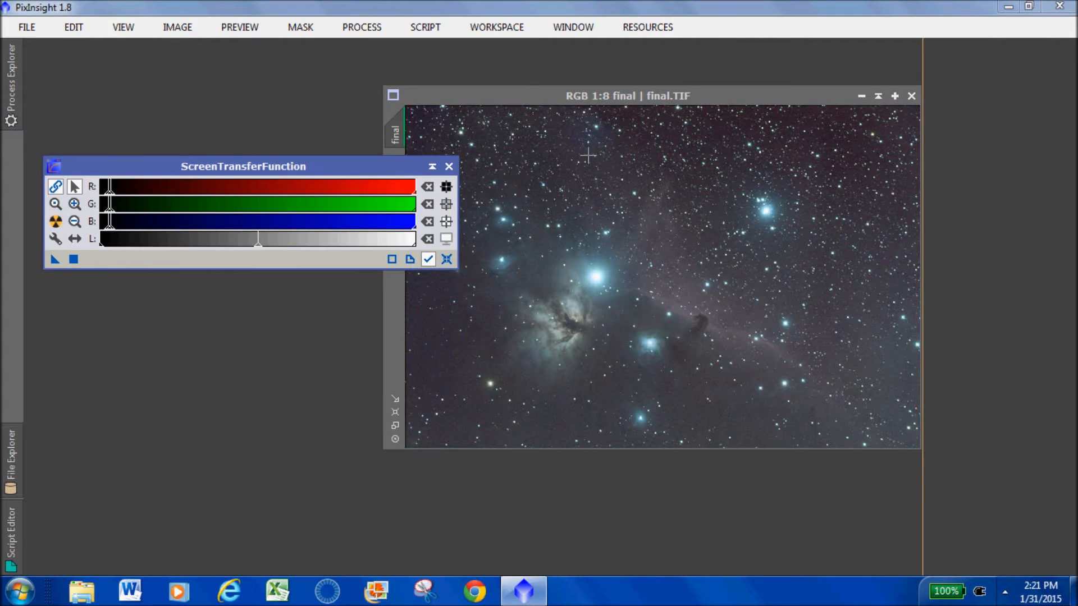
click(449, 166)
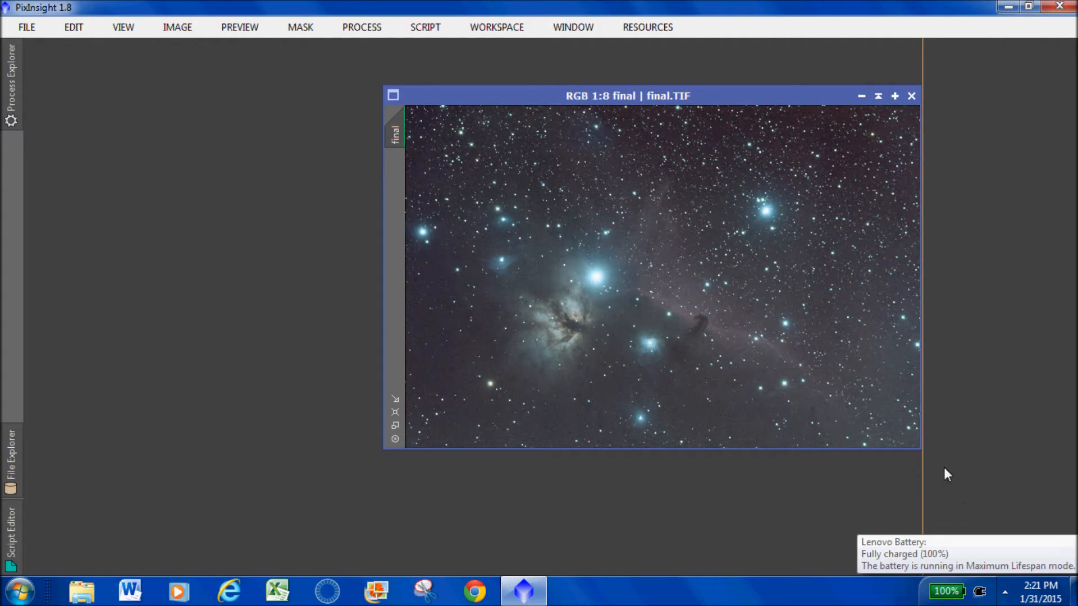
Step: Trim the dark edges of the image with DynamicCrop to about 5168 by 3432 pixels
drag(920, 458, 1031, 510)
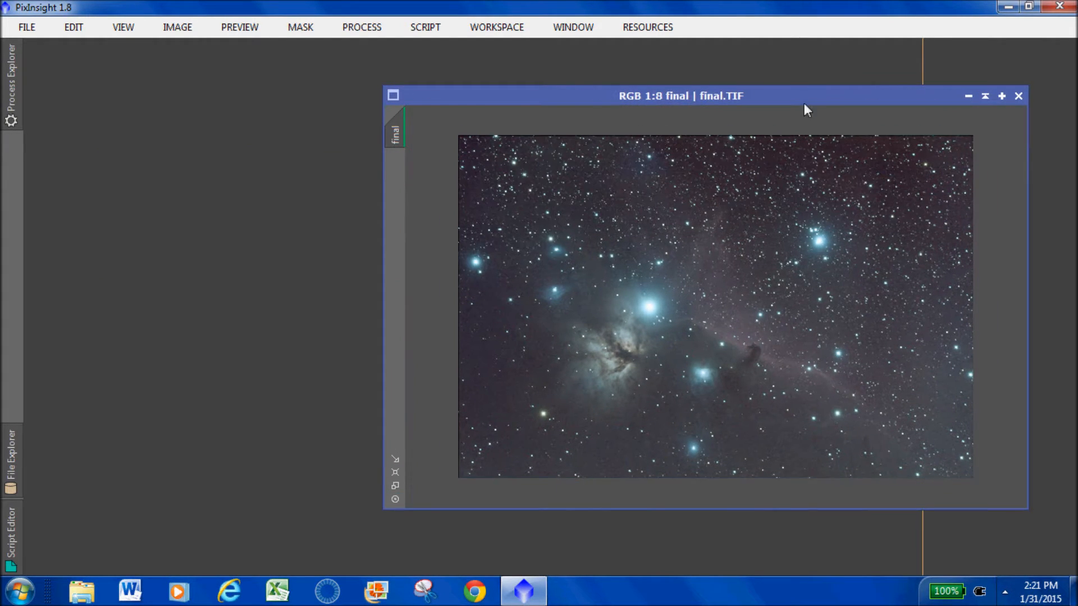
drag(804, 101, 749, 88)
click(15, 124)
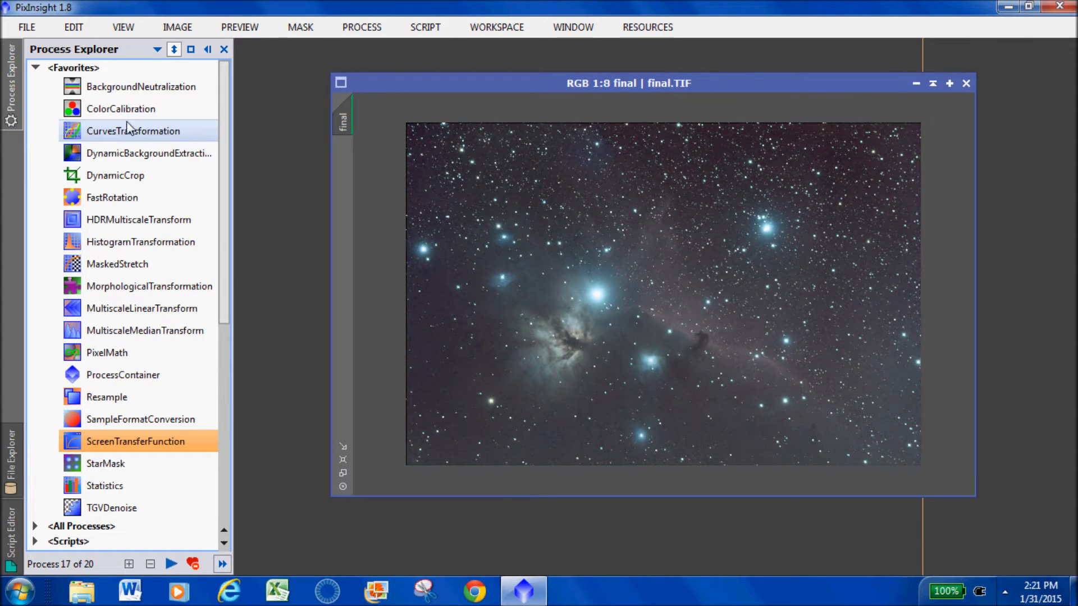
double_click(115, 175)
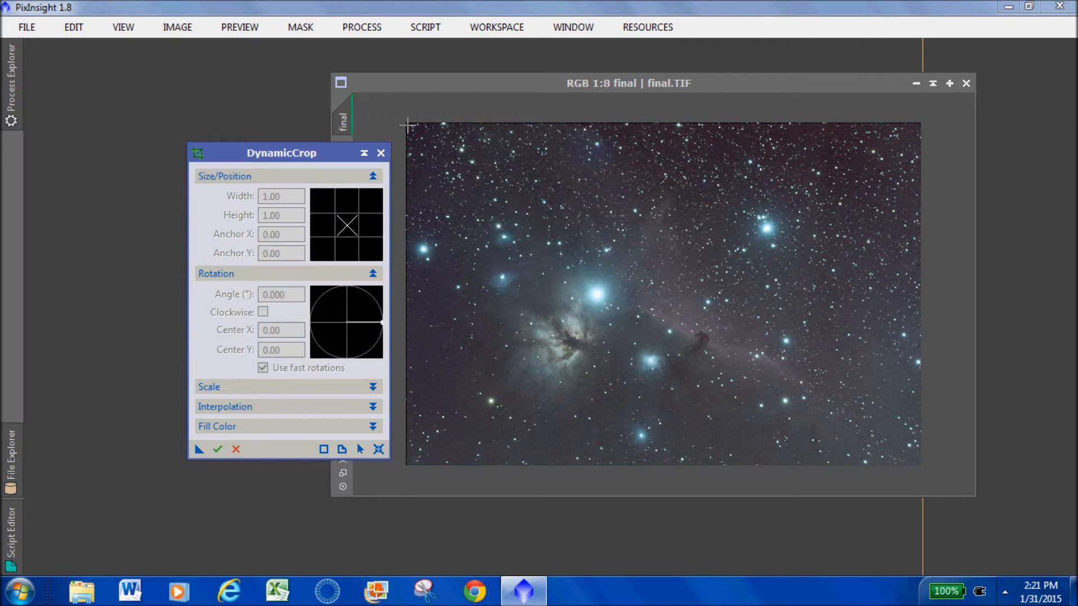
drag(409, 124, 919, 464)
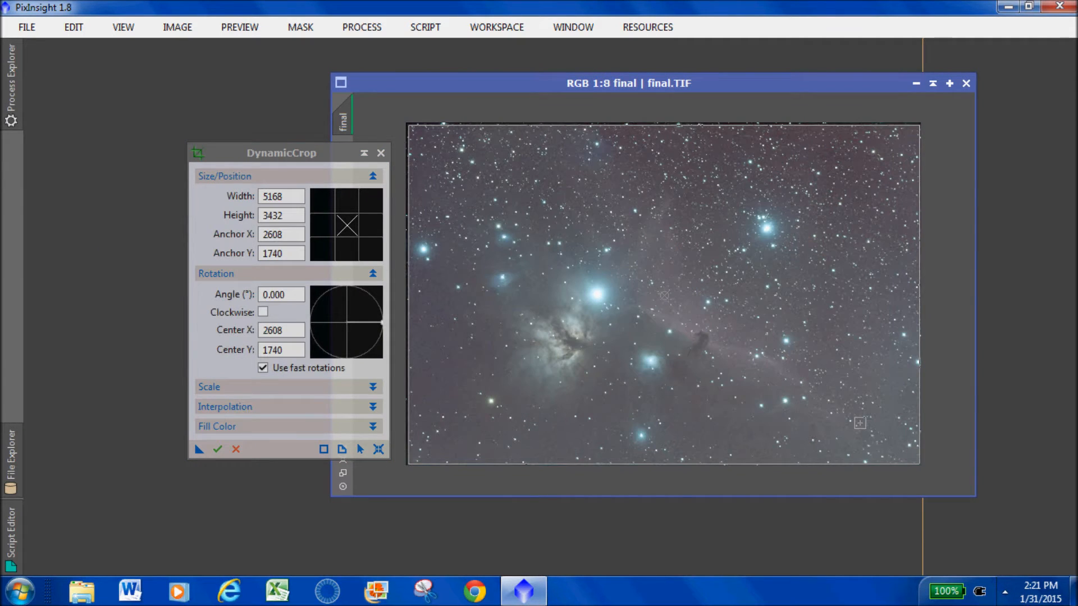
click(218, 449)
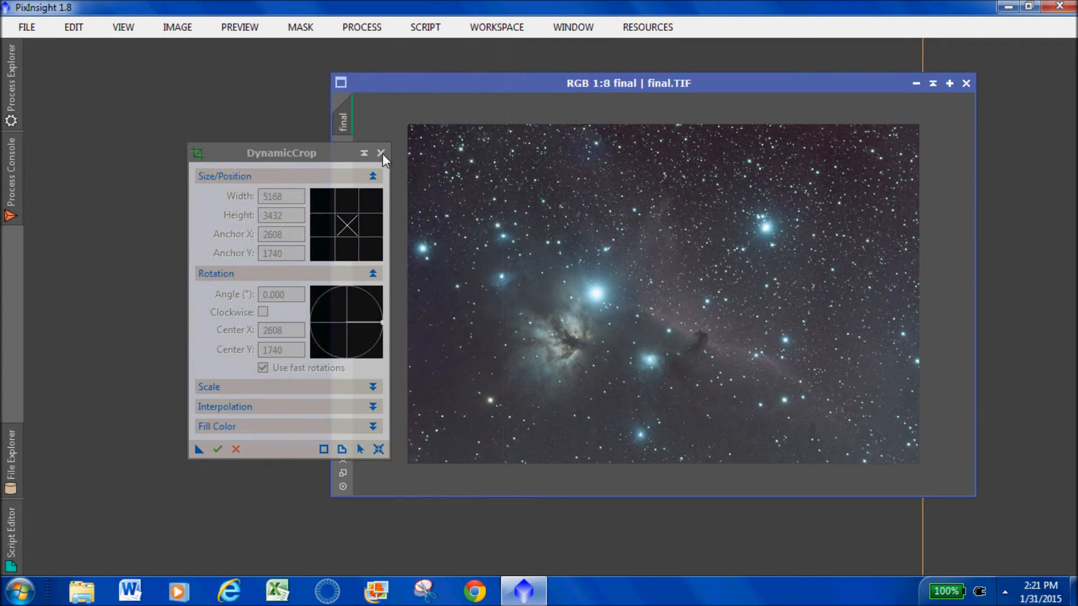
click(380, 152)
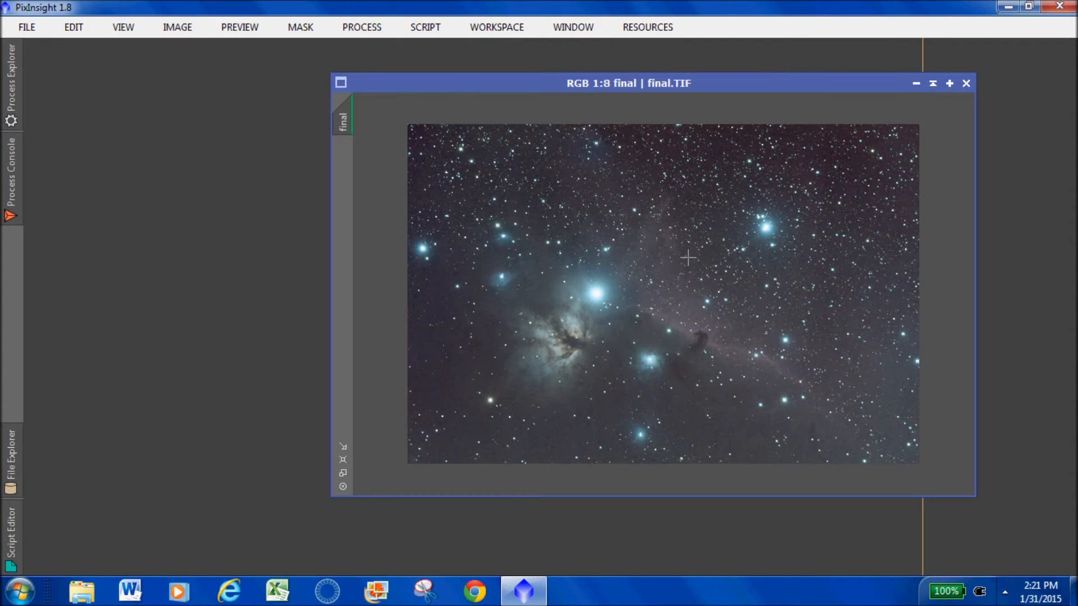
Step: Enlarge the image window and examine the background noise around the stars and nebula up close
drag(582, 82, 402, 48)
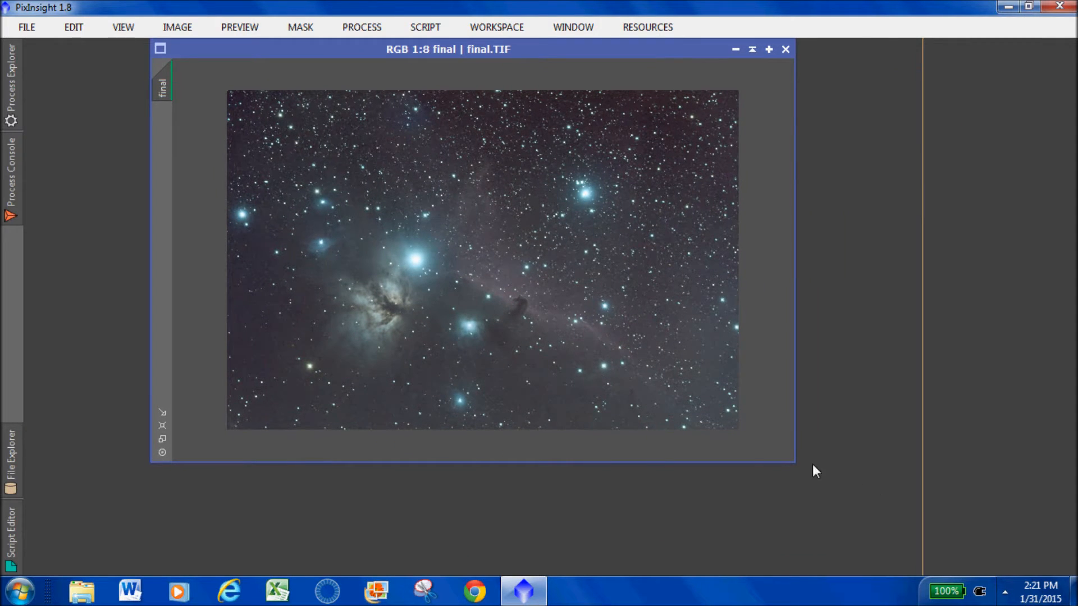
drag(796, 470, 1023, 536)
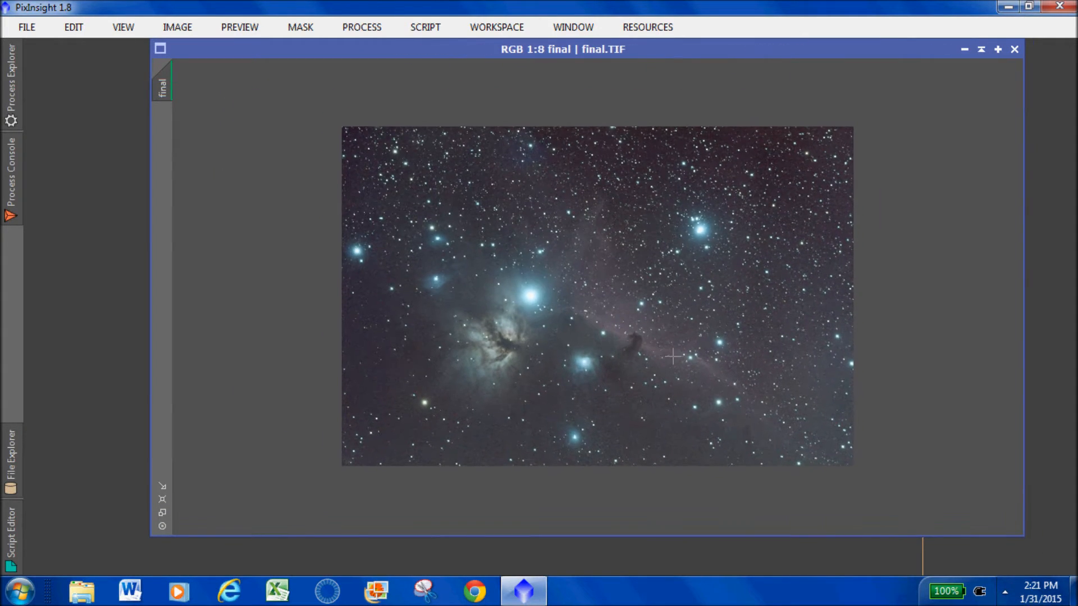
scroll(669, 355, up, 6)
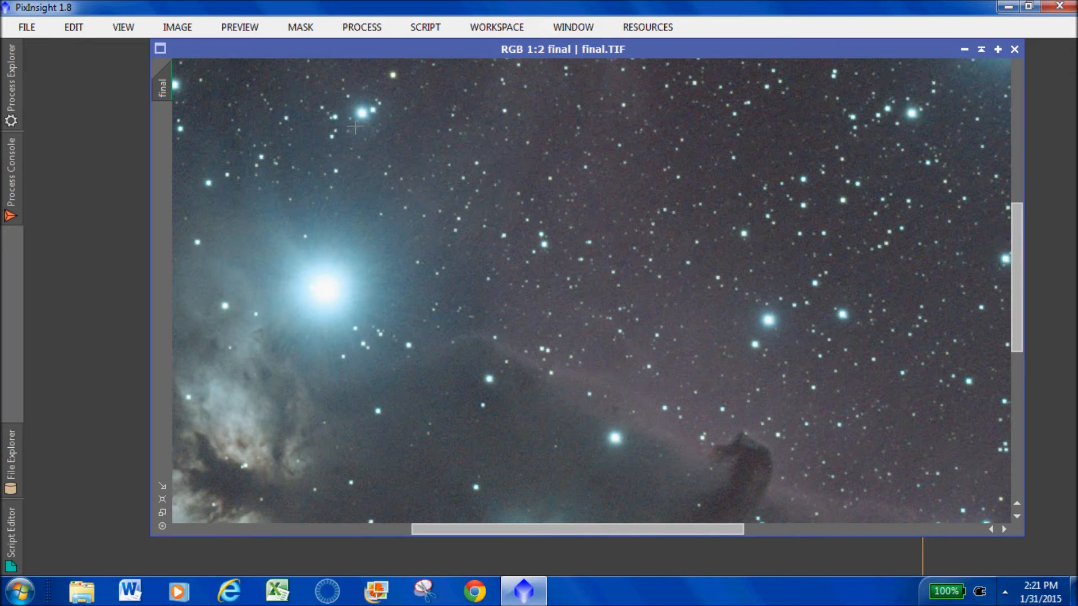
scroll(820, 386, down, 3)
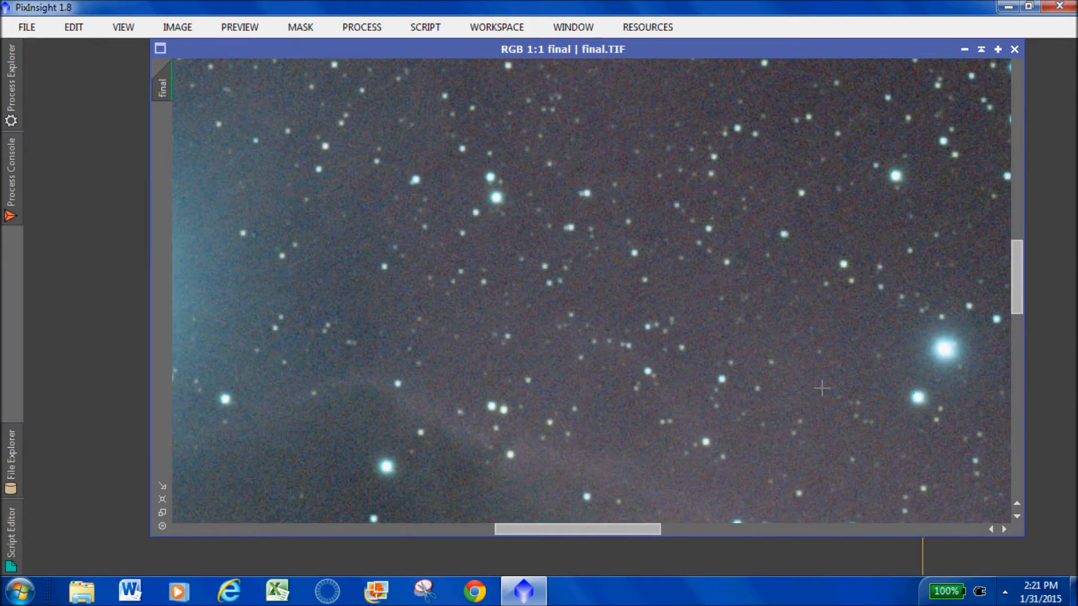
scroll(823, 396, down, 2)
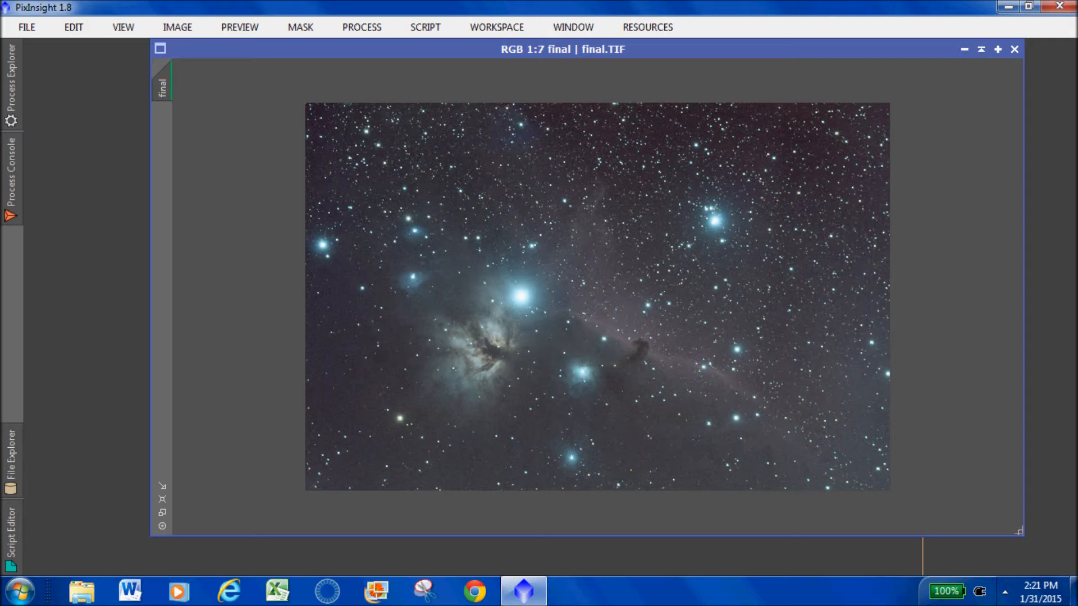
Step: Open the ATrousWaveletTransform process and arrange it side by side with a smaller image window
drag(1028, 544, 748, 486)
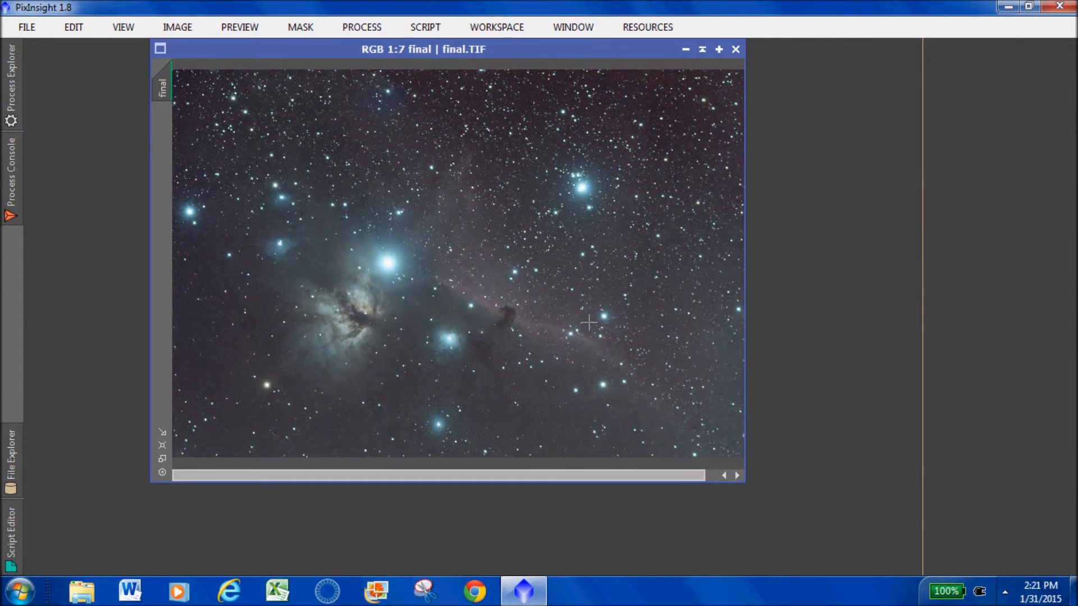
drag(583, 50, 640, 60)
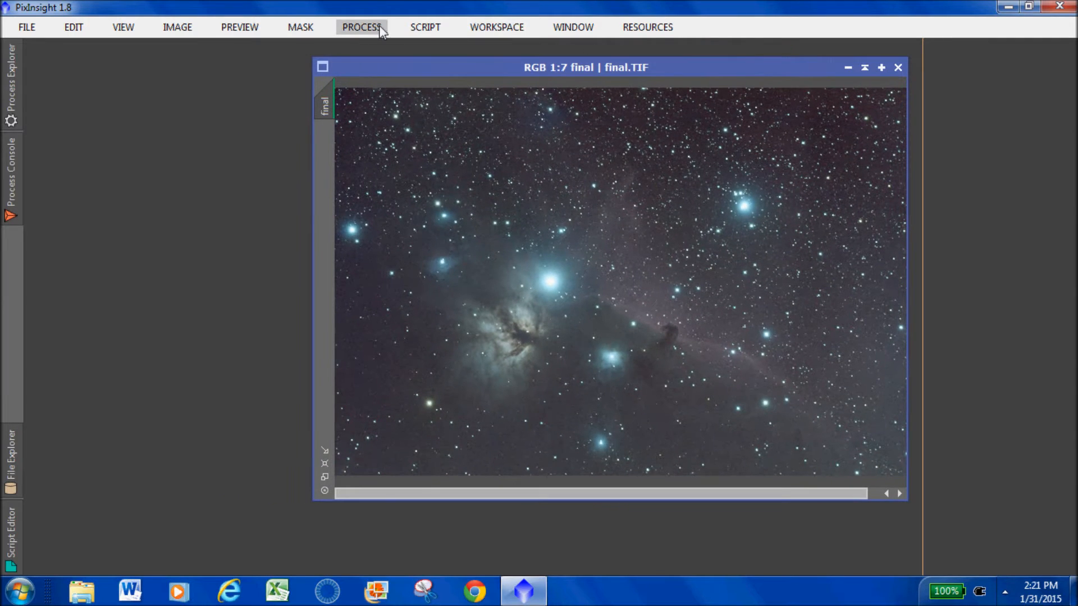
click(362, 27)
mouse_move(439, 16)
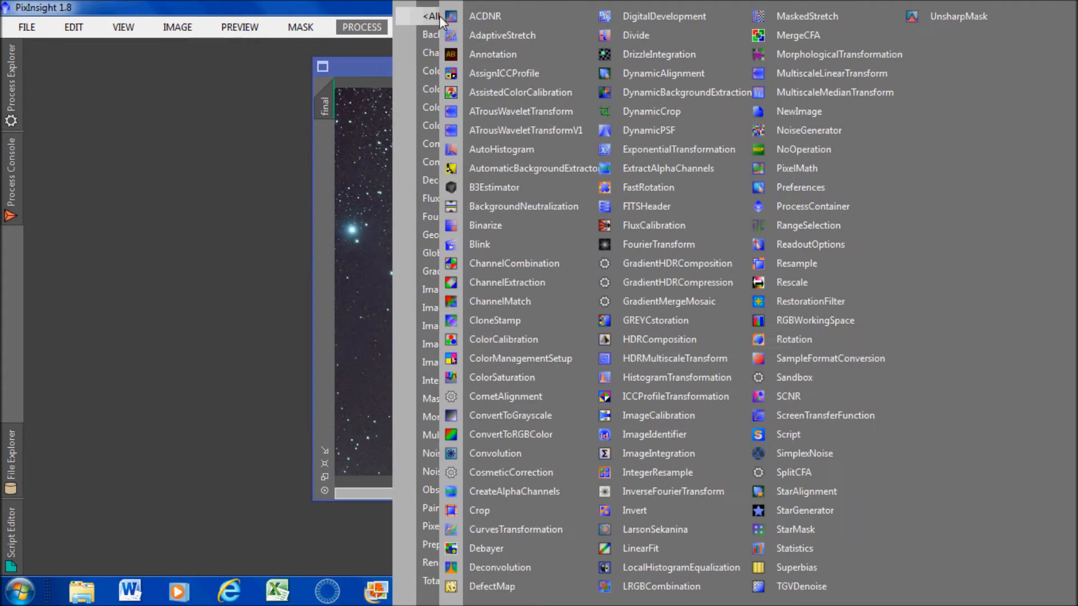
click(527, 110)
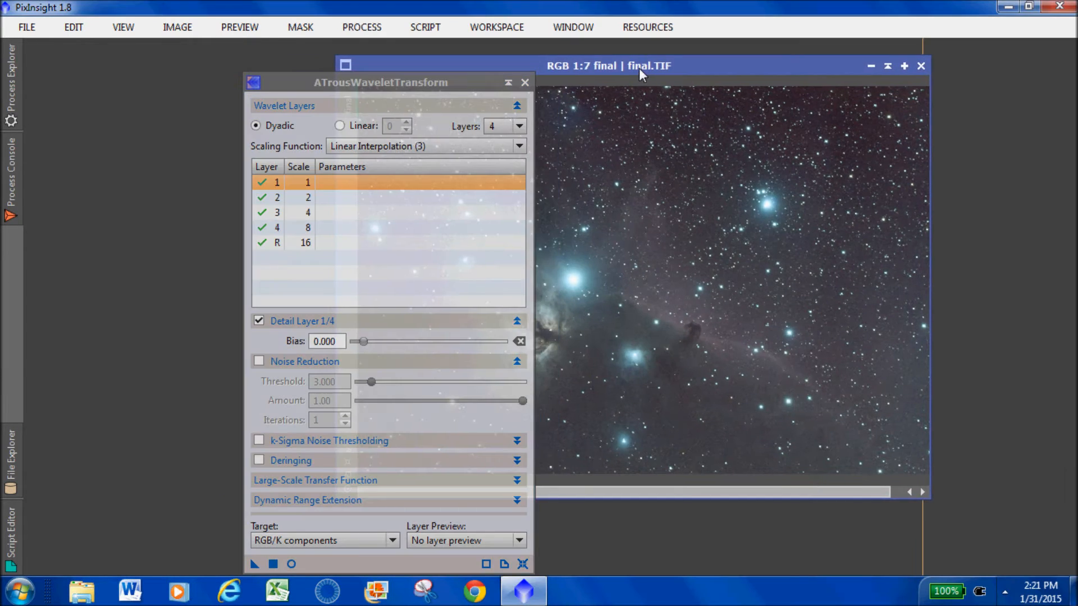
drag(439, 83, 234, 42)
drag(603, 69, 631, 65)
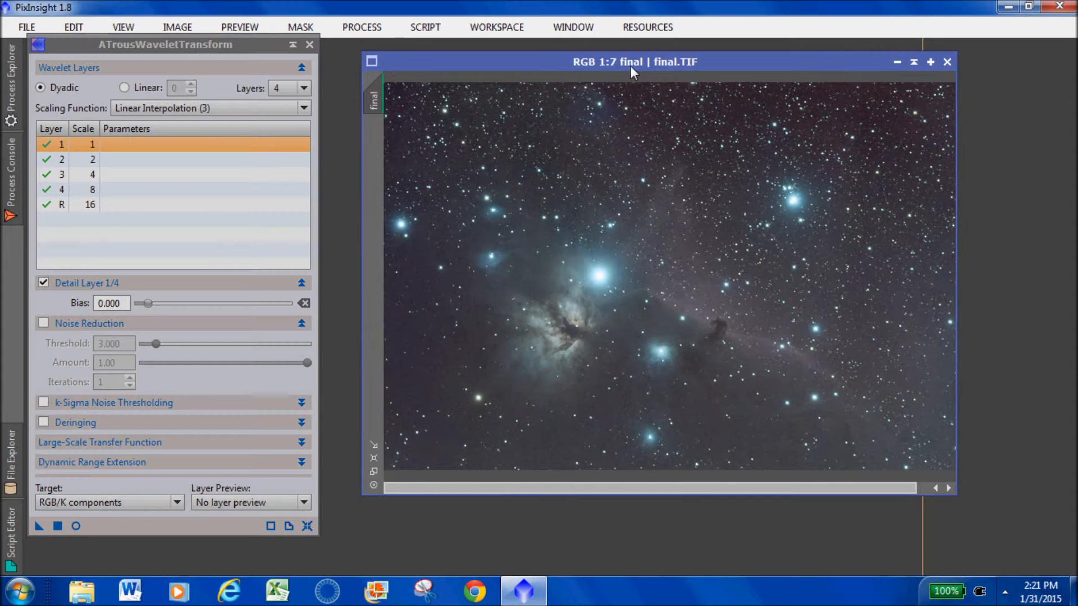
drag(234, 43, 242, 65)
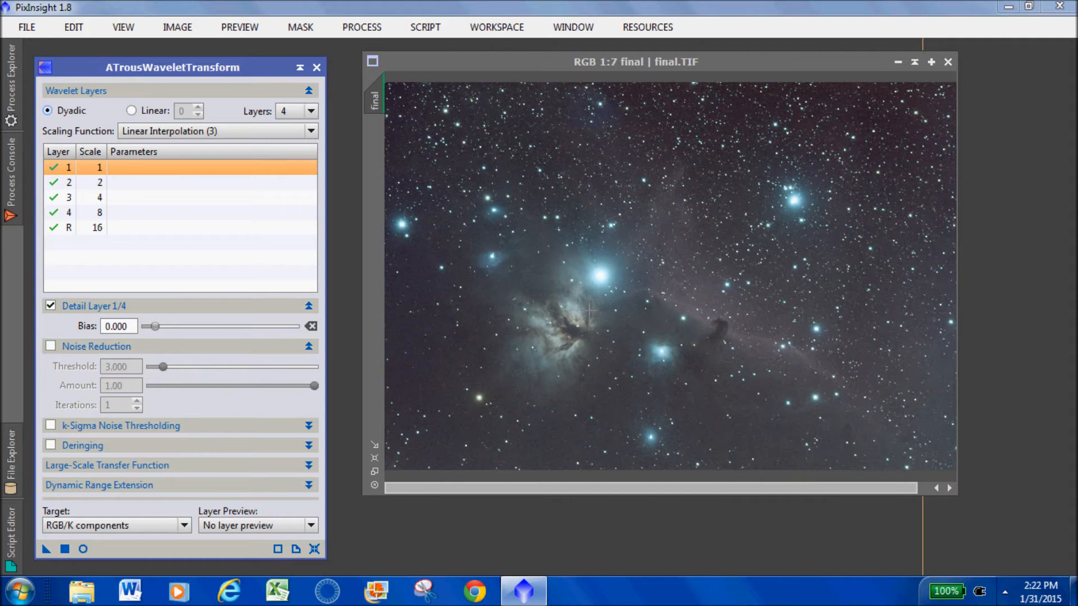
Step: Duplicate the image and make the original active again
right_click(599, 147)
click(658, 219)
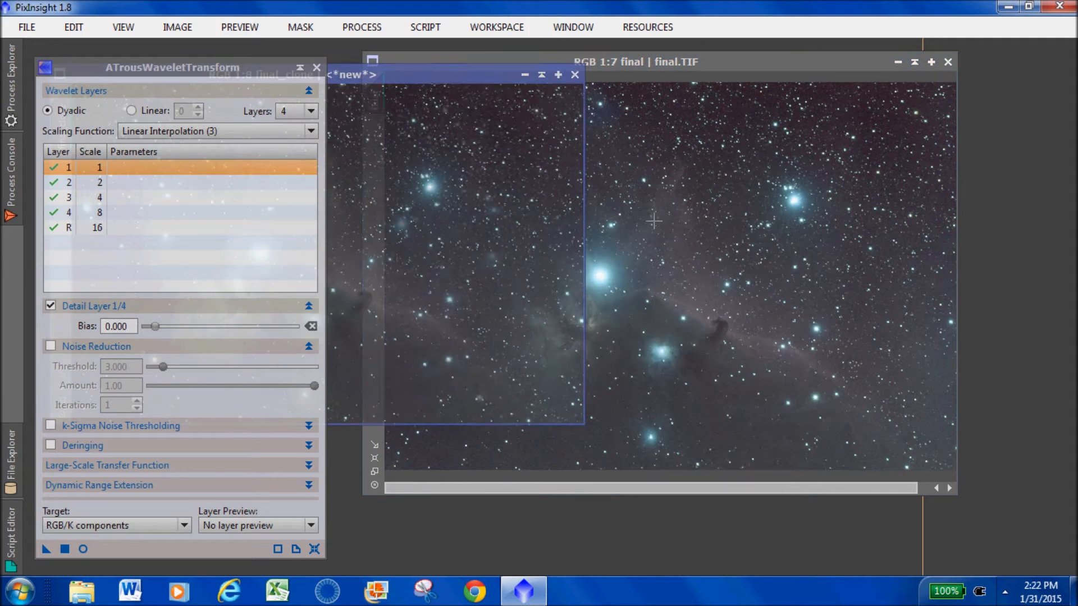
click(644, 82)
Step: Apply the duplicate to the original image as a mask and invert the mask
click(303, 27)
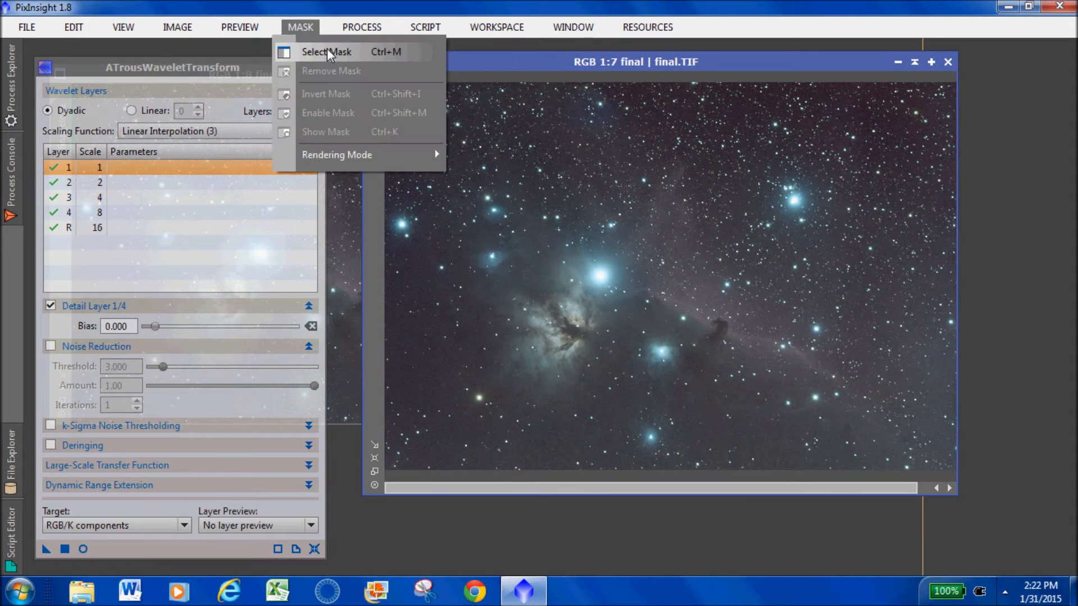
click(331, 52)
click(720, 288)
click(531, 310)
click(644, 325)
click(300, 27)
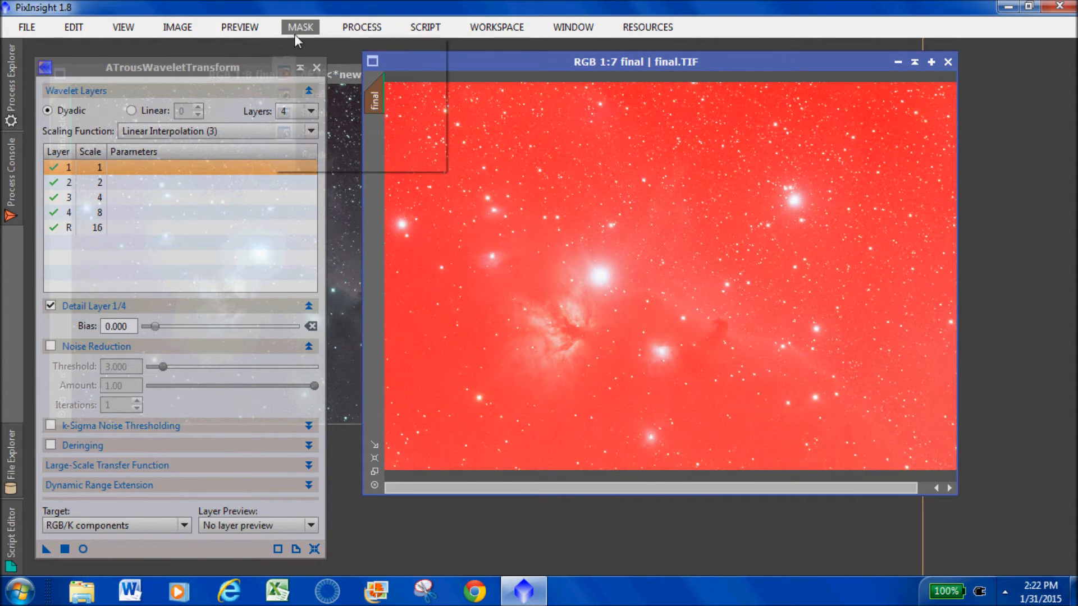
click(334, 95)
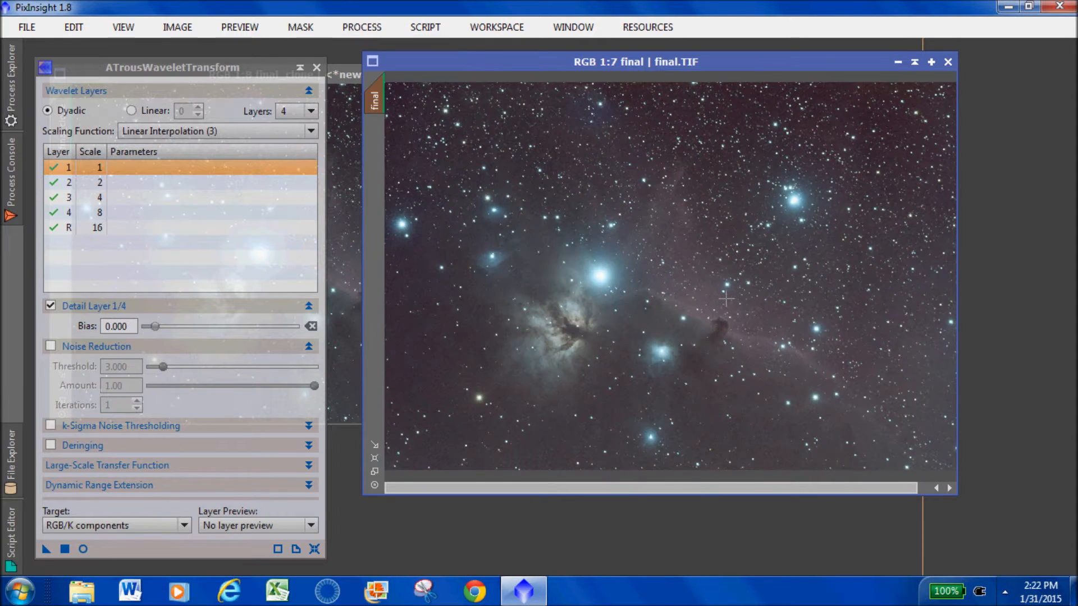
Step: Enable noise reduction for wavelet layer 1 with a threshold of 3.000
click(171, 167)
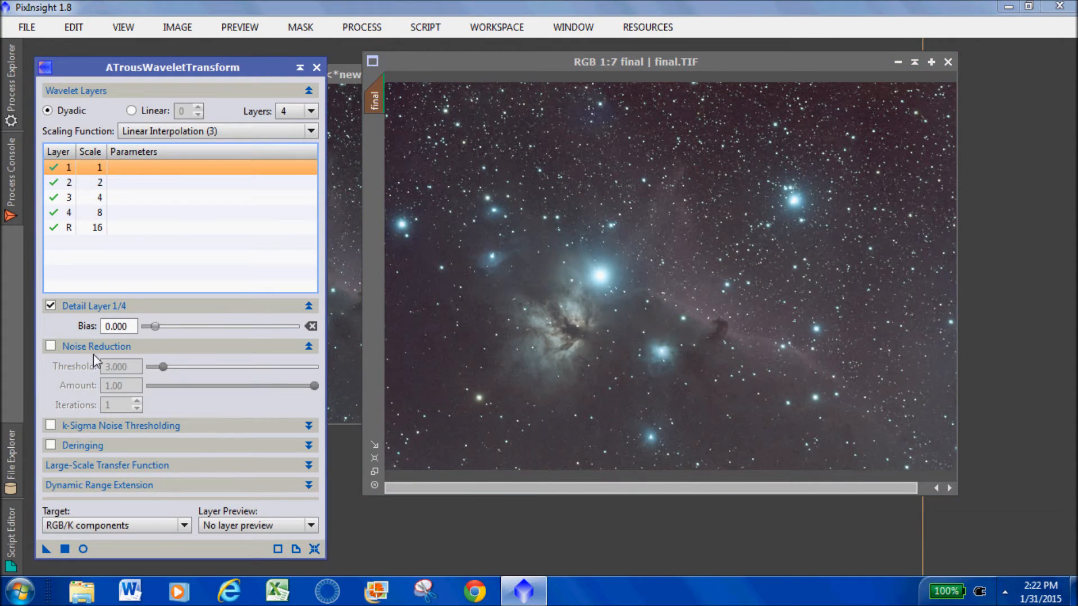
click(50, 347)
drag(162, 368, 167, 372)
click(84, 182)
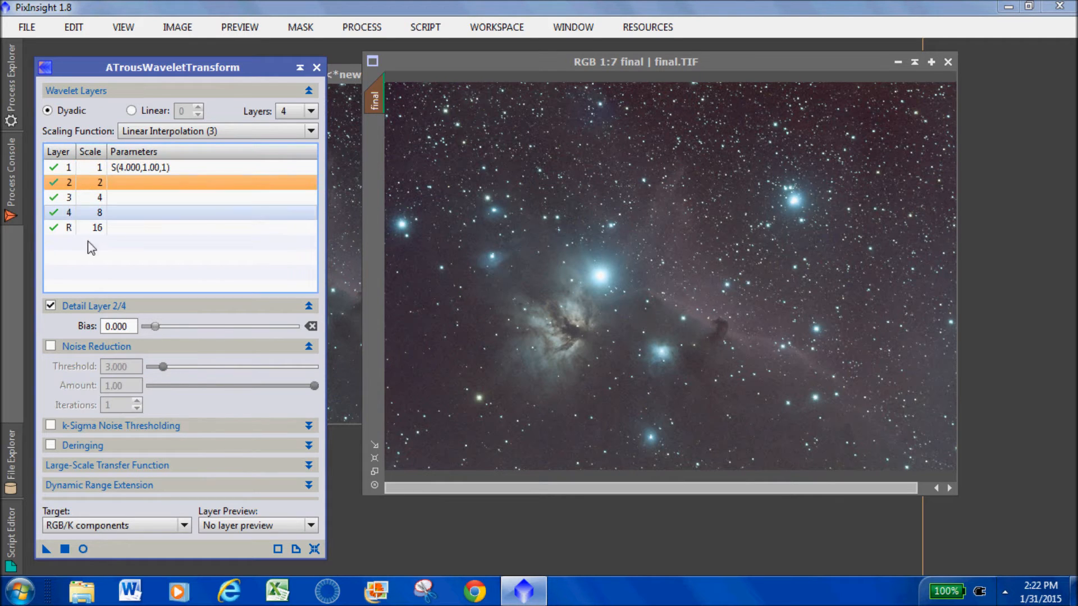
click(95, 167)
drag(167, 371, 163, 372)
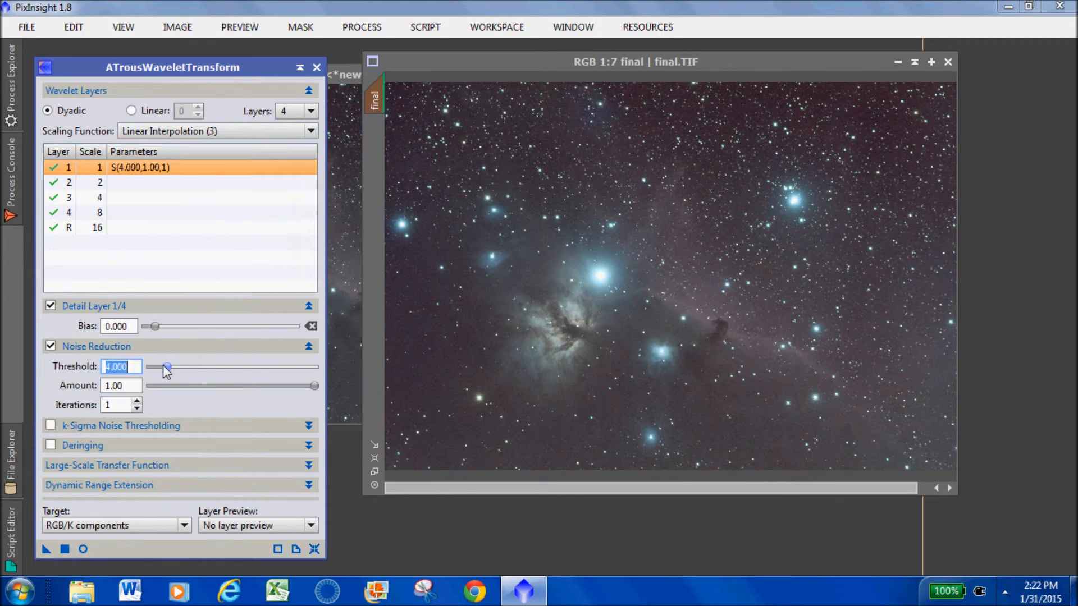
Step: Enable noise reduction for wavelet layer 2 with a threshold of 2.000
click(106, 183)
click(50, 347)
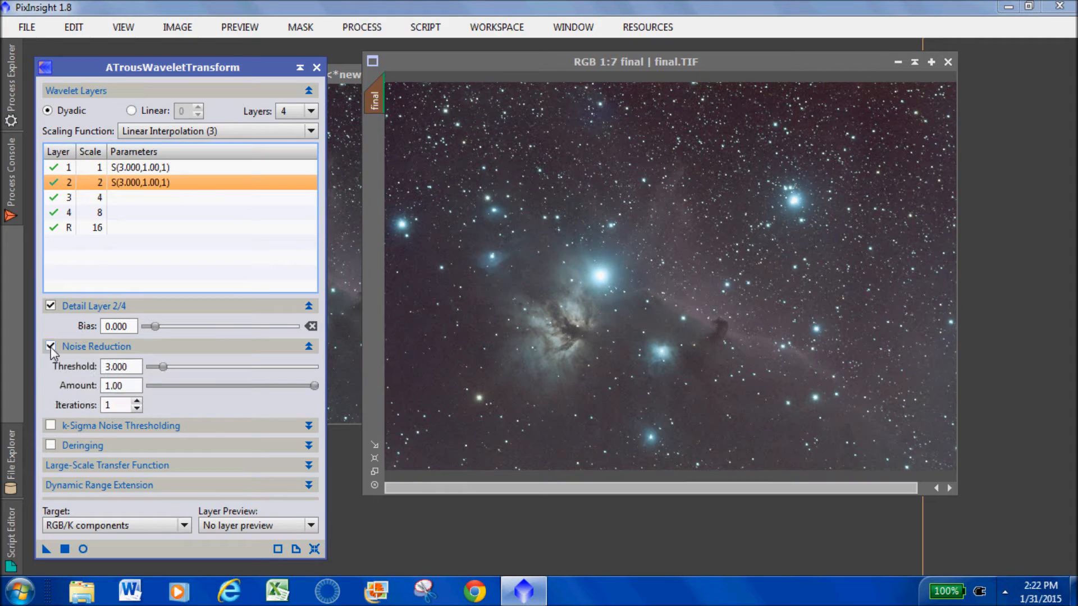
key(Tab)
text(2.000)
key(Return)
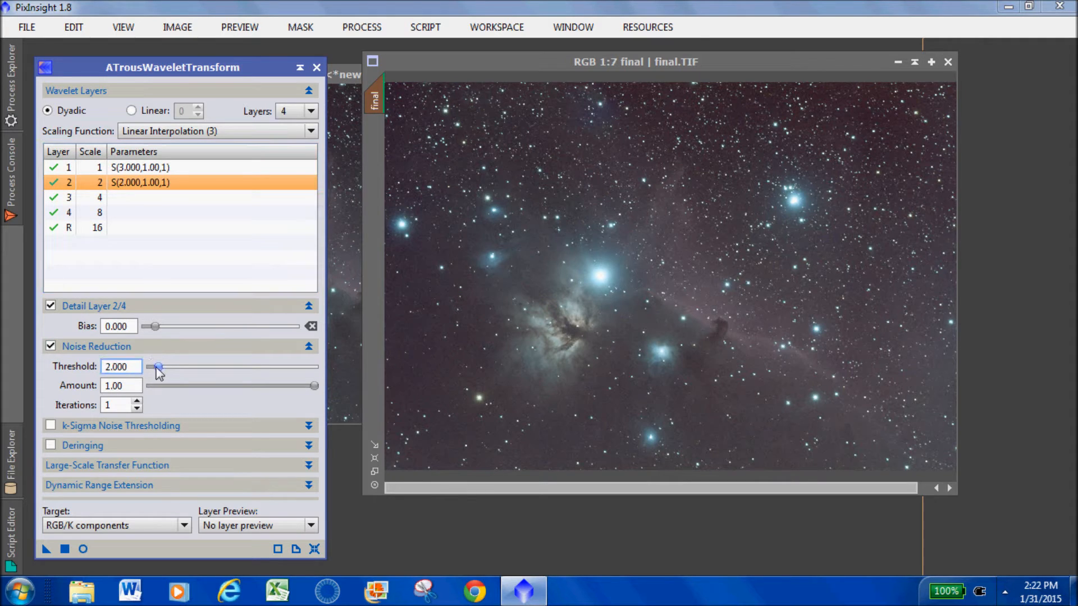
Step: Enable noise reduction for wavelet layer 3 with a threshold of 1.000
click(99, 197)
click(60, 346)
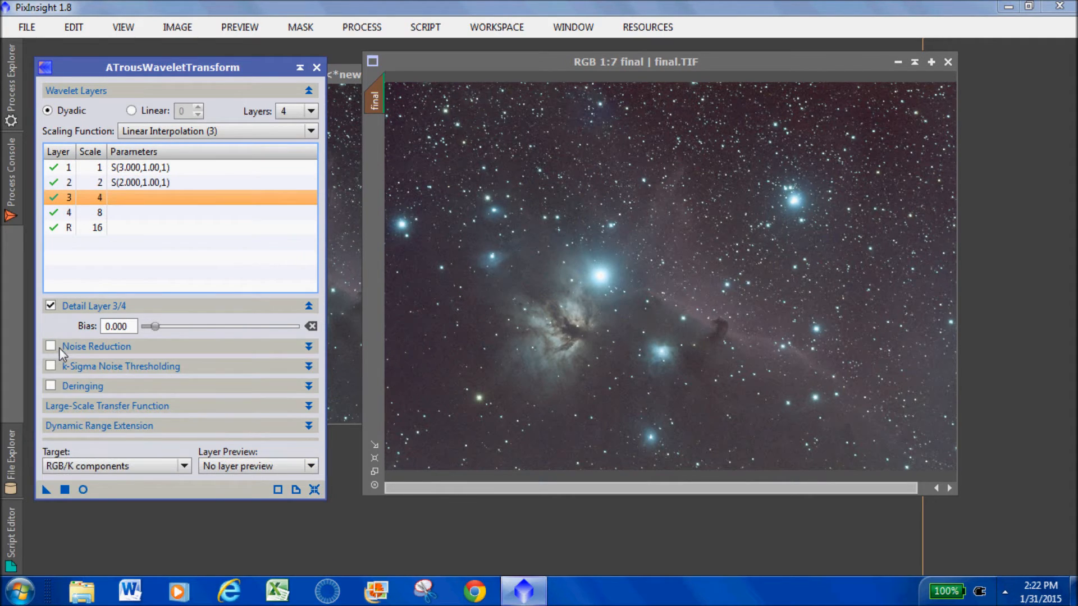
click(50, 345)
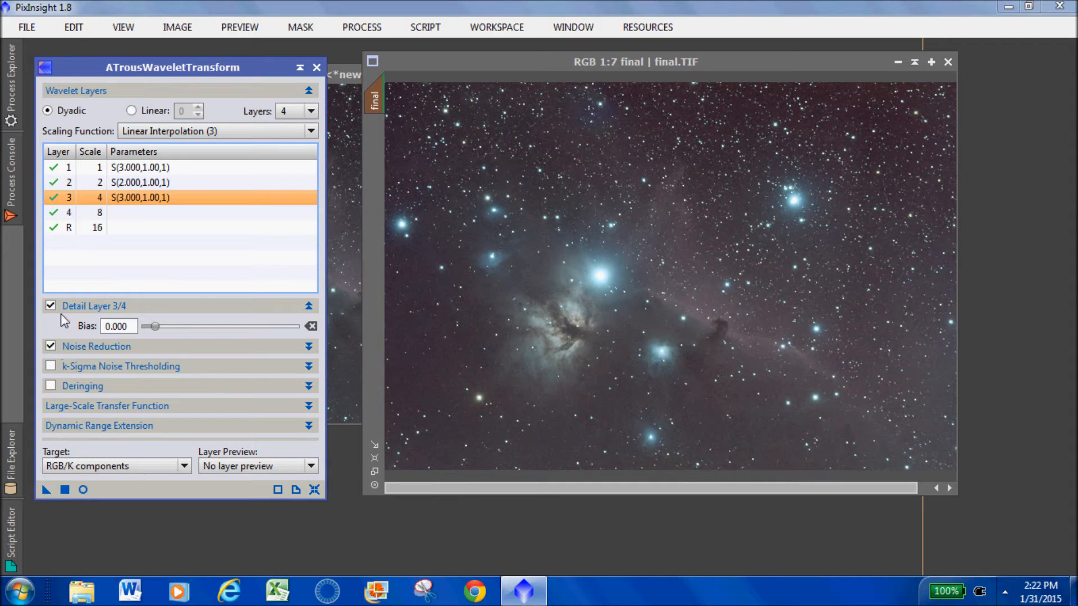
click(243, 346)
drag(166, 367, 152, 369)
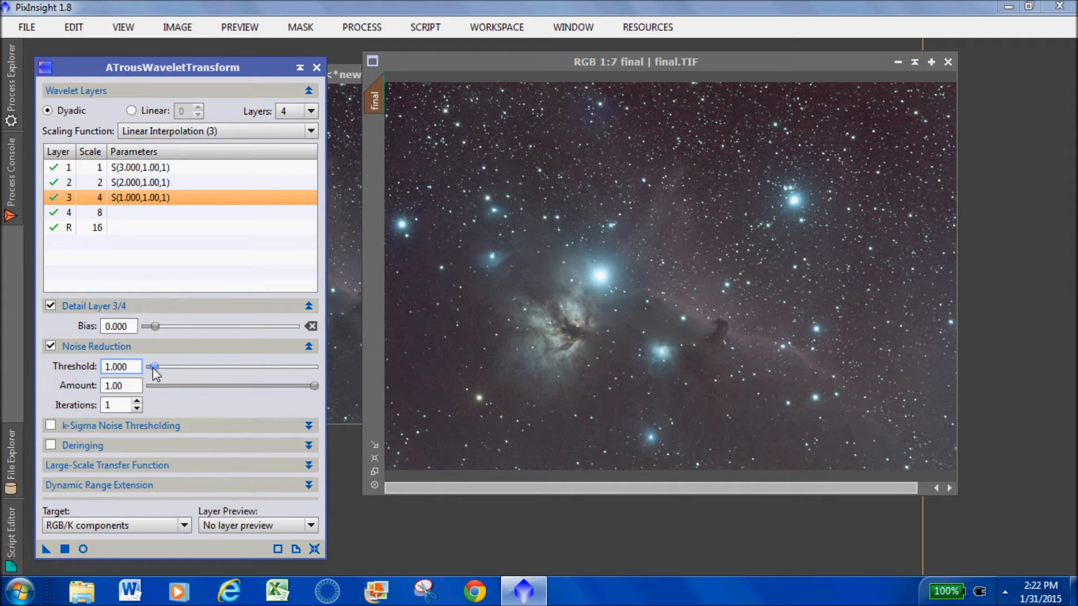
Step: Enable noise reduction for wavelet layer 4 with a threshold of 0.500
click(113, 213)
click(51, 346)
drag(162, 368, 152, 372)
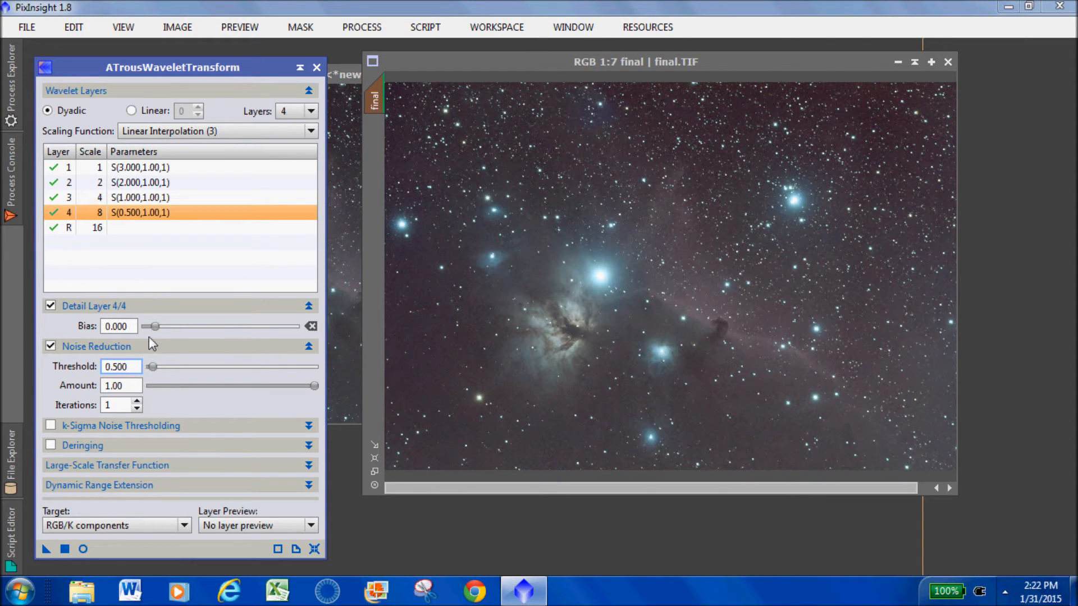
Step: Lower the noise reduction amount to 0.47 for wavelet layers 1, 2 and 4, and to 0.45 for layer 3
click(113, 167)
drag(314, 385, 227, 386)
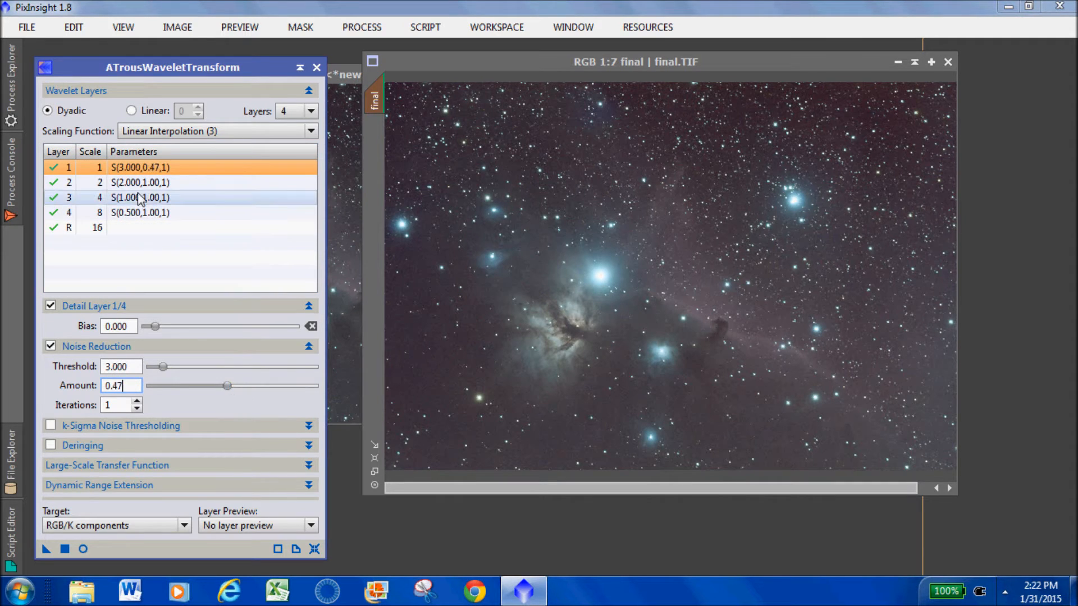
click(139, 186)
drag(315, 388, 225, 386)
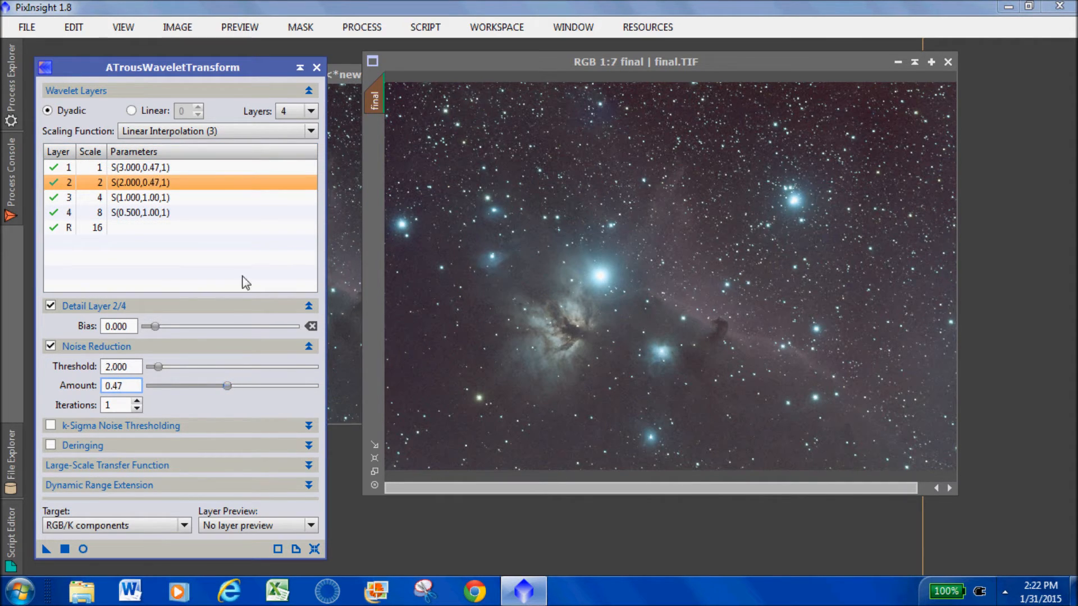
click(243, 197)
drag(314, 385, 224, 386)
click(143, 215)
drag(303, 386, 227, 388)
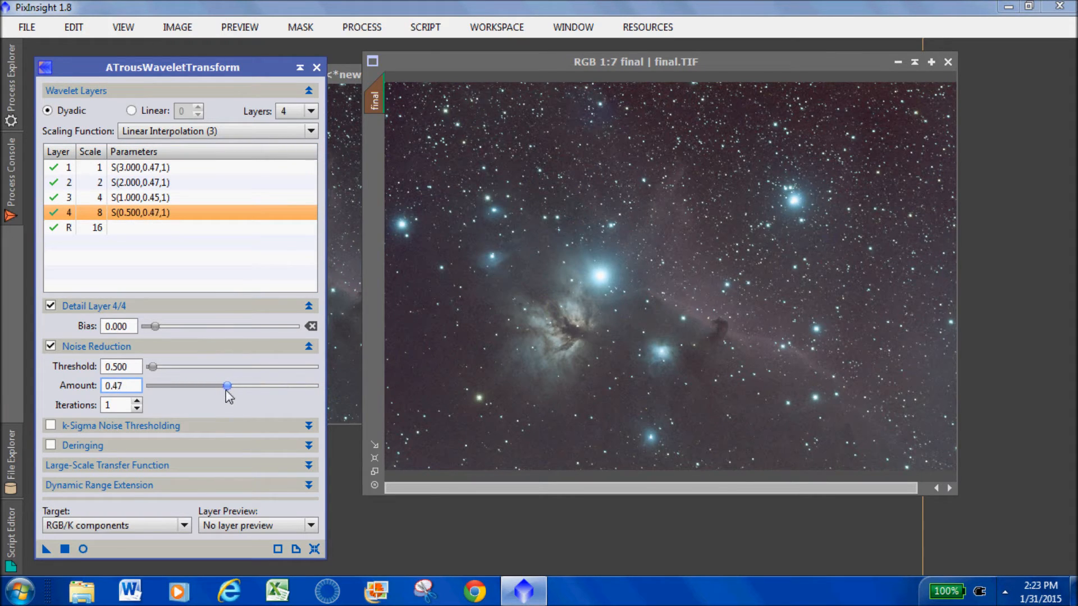
Step: Set the noise reduction iterations to 3 for wavelet layer 1 and 2 for layer 2
click(112, 167)
click(137, 401)
click(137, 409)
click(143, 182)
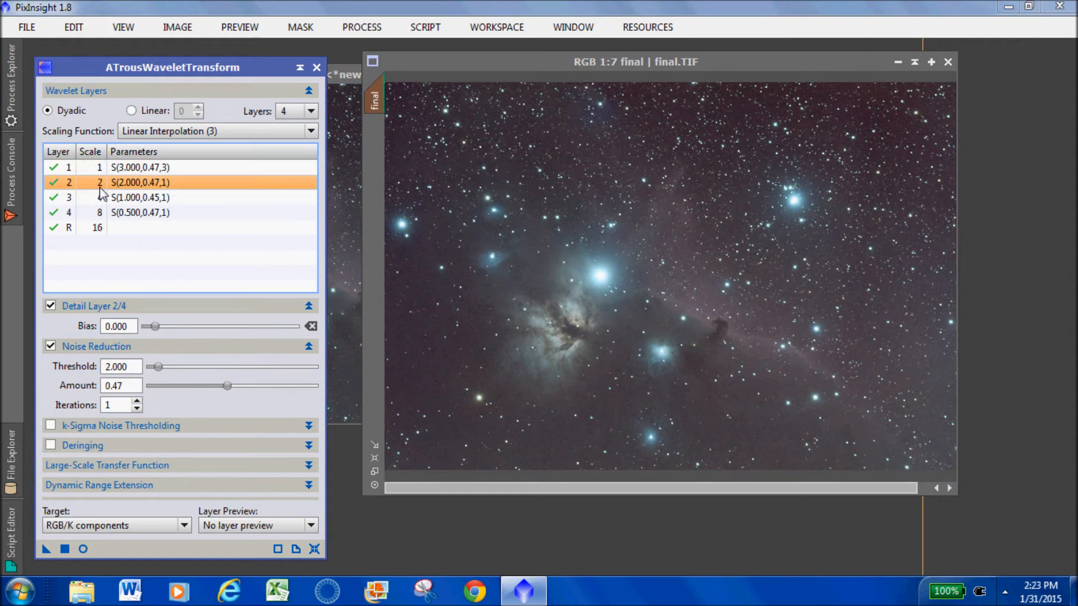
click(137, 401)
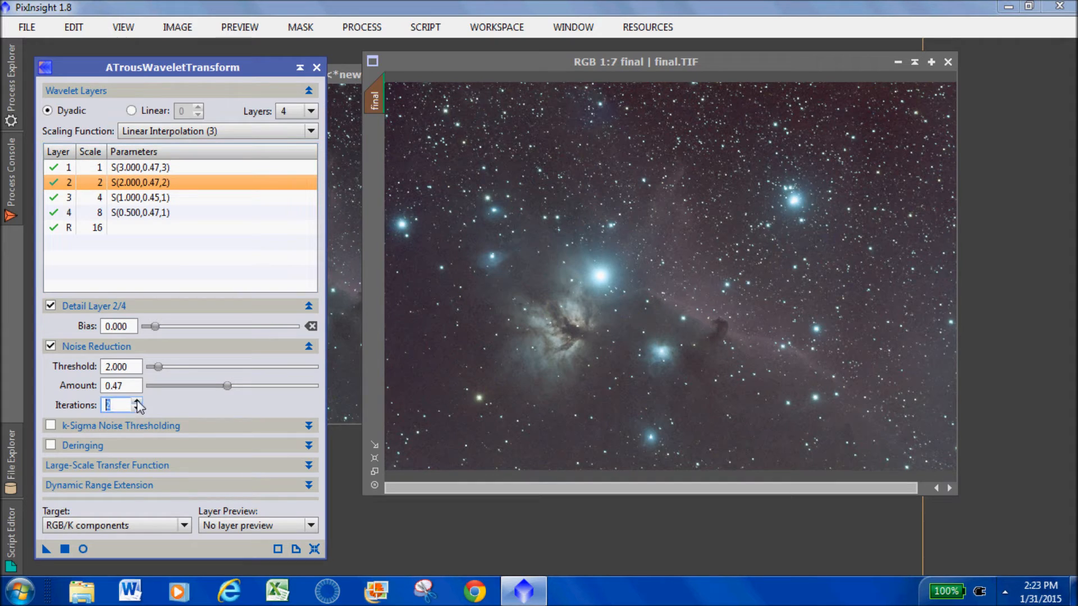
click(131, 198)
click(128, 214)
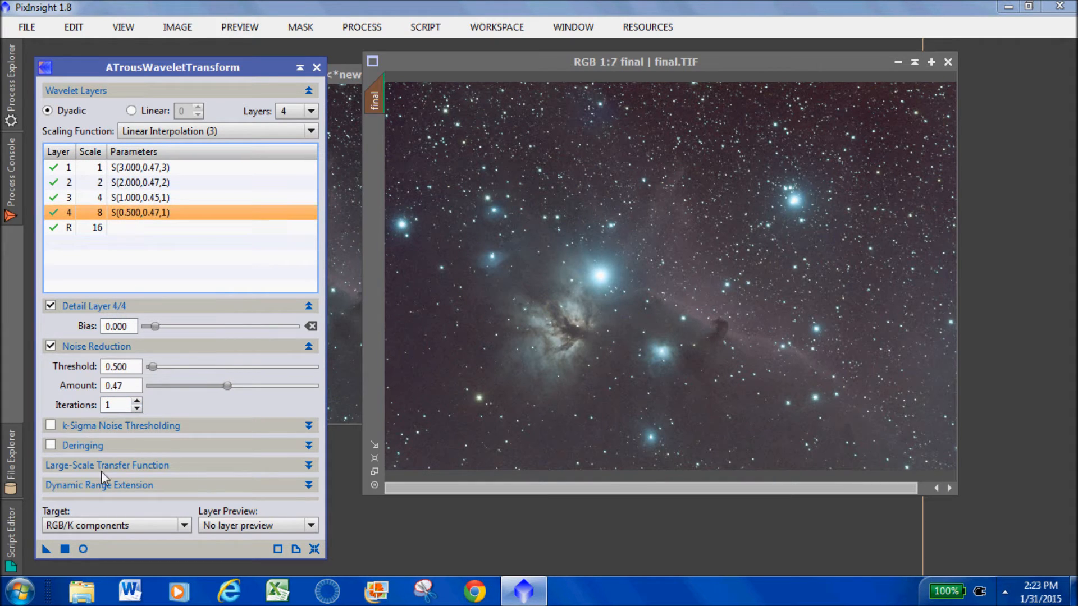
Step: Apply the configured ATrousWaveletTransform noise reduction to the masked final image
drag(47, 549, 755, 371)
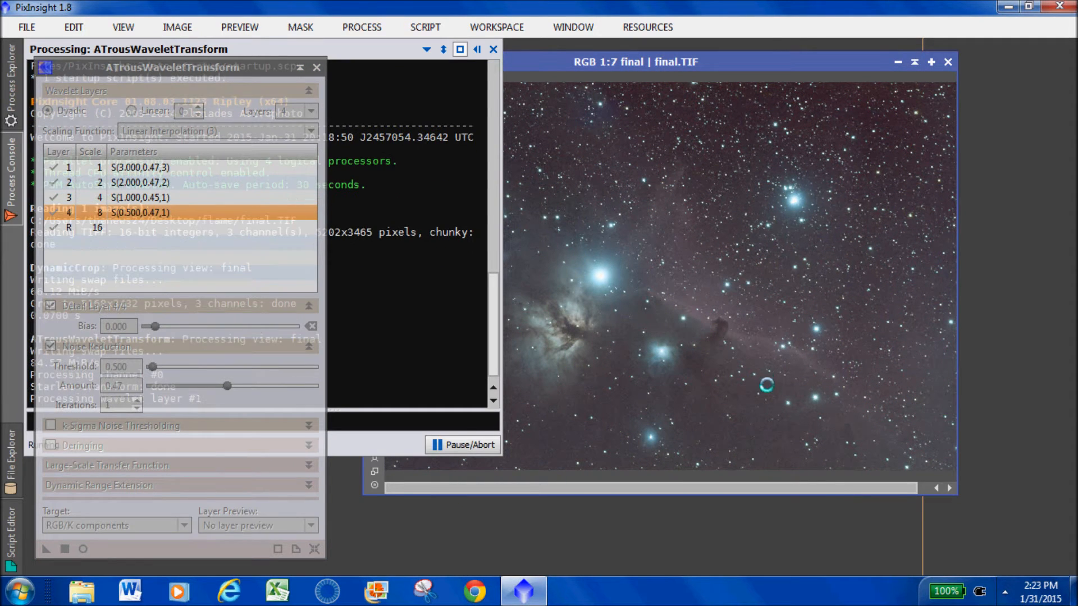
click(1004, 592)
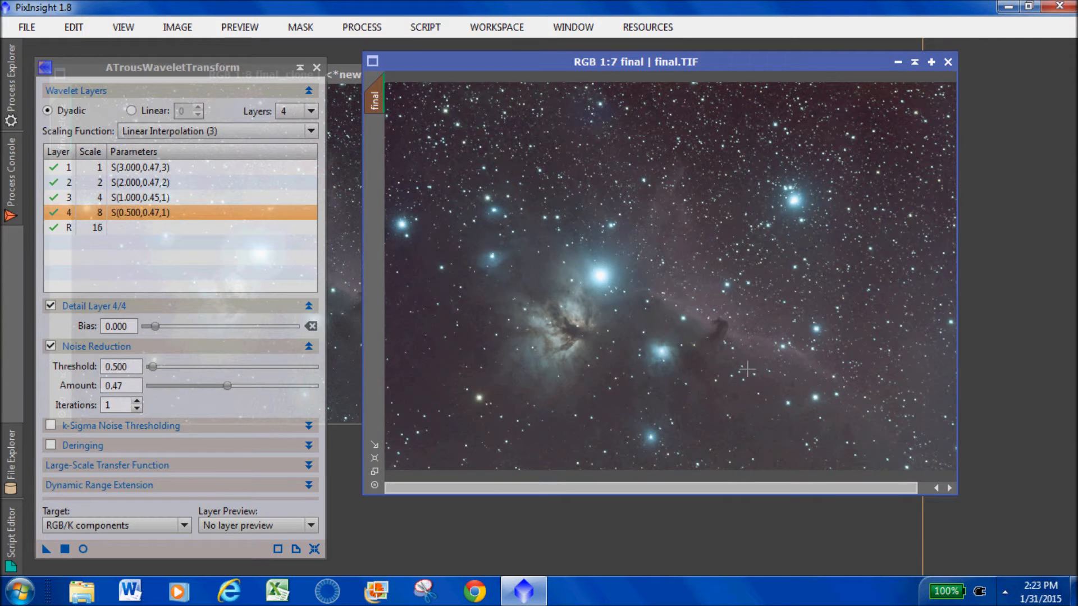
drag(250, 65, 257, 67)
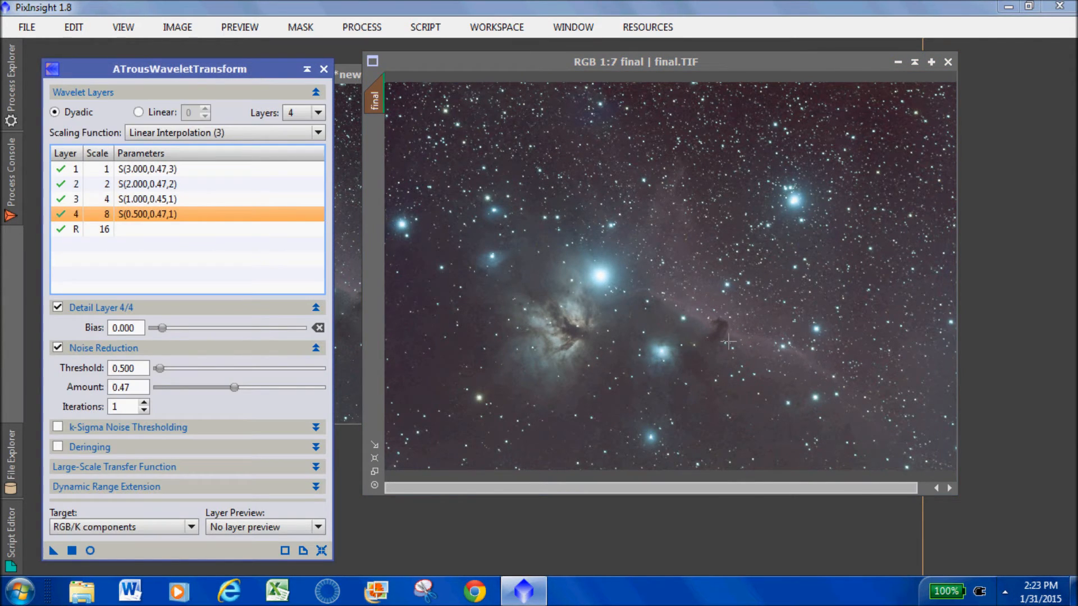
Step: Undo and redo the wavelet noise reduction to compare the area around the Horsehead before and after
scroll(728, 341, down, 2)
scroll(728, 342, up, 6)
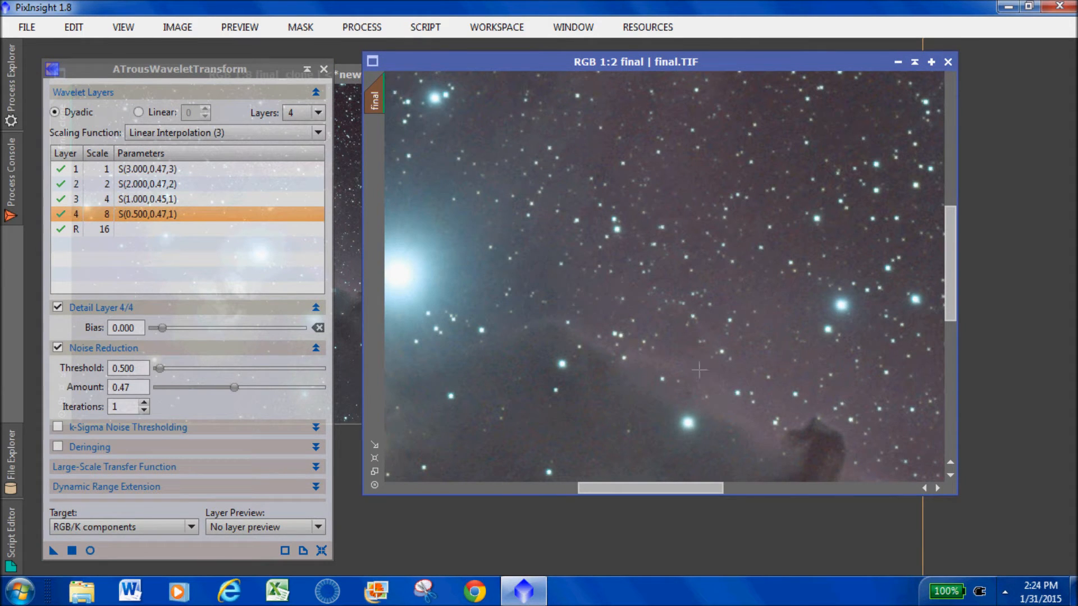
right_click(748, 332)
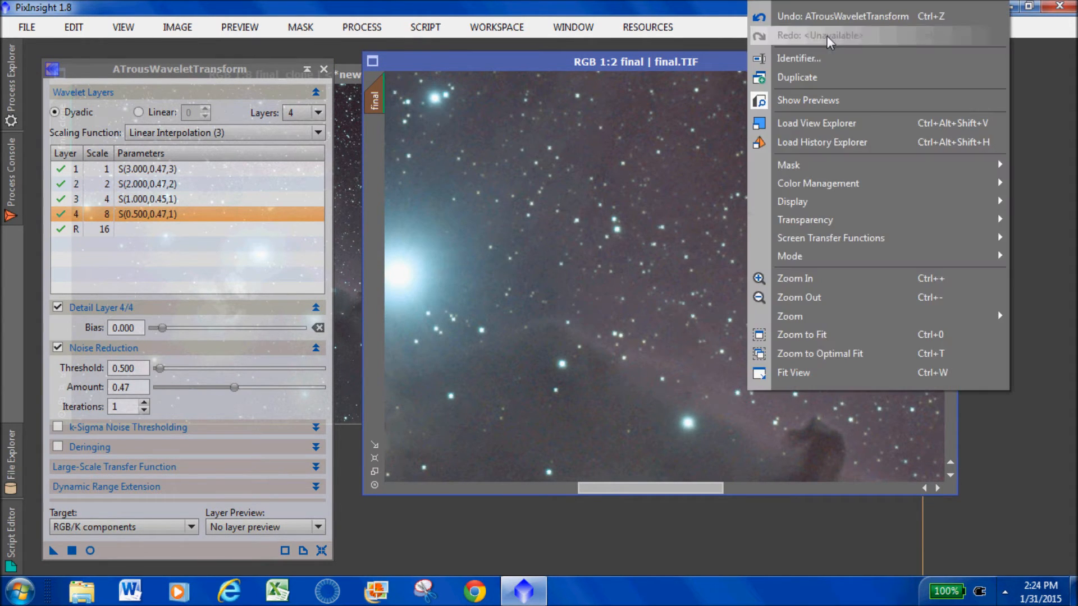
click(863, 17)
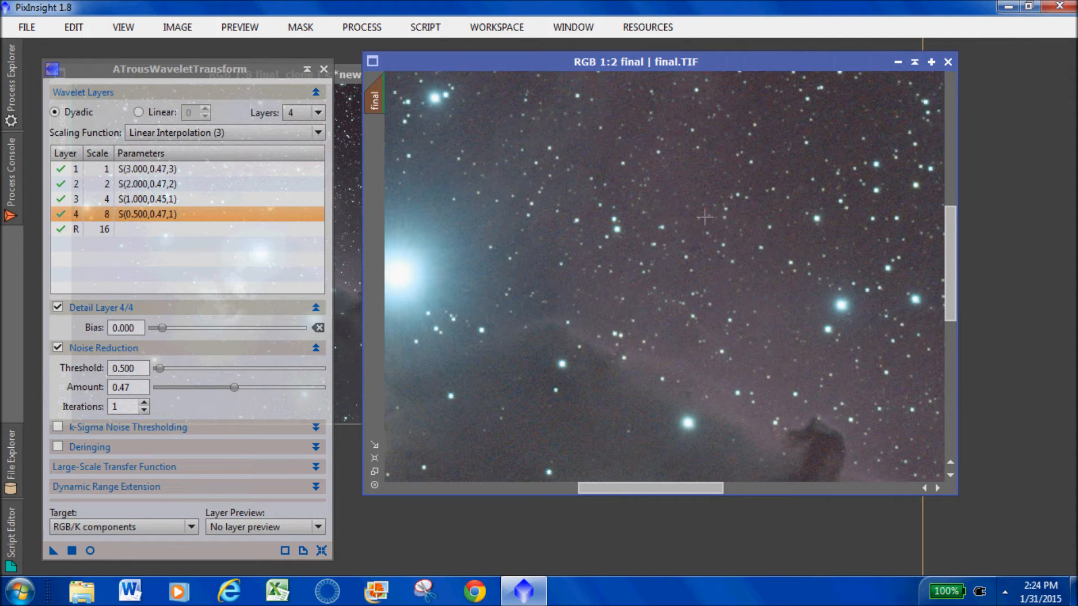
right_click(791, 390)
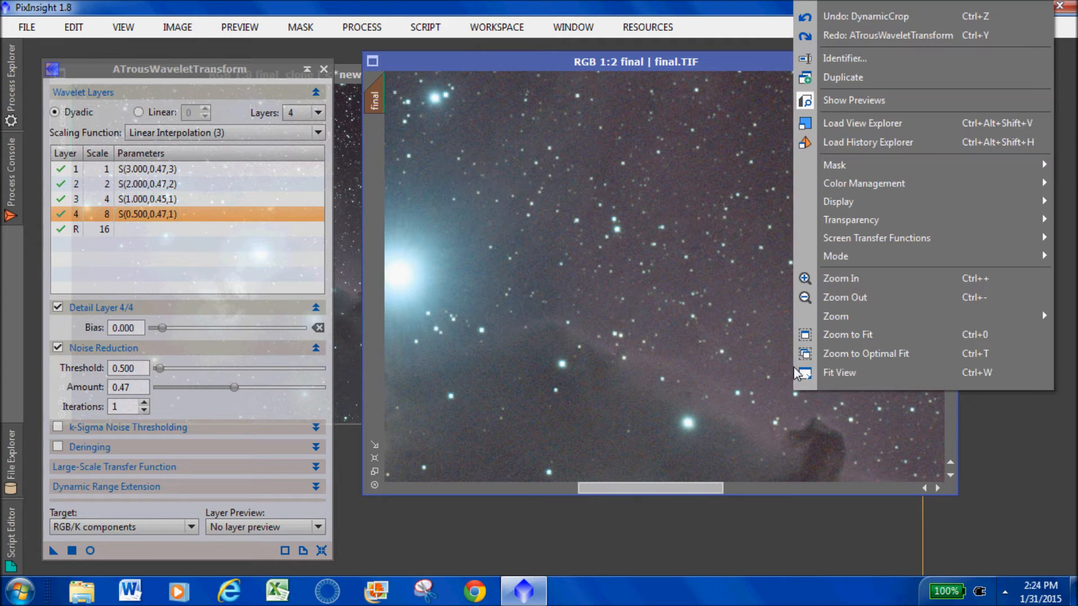
click(867, 36)
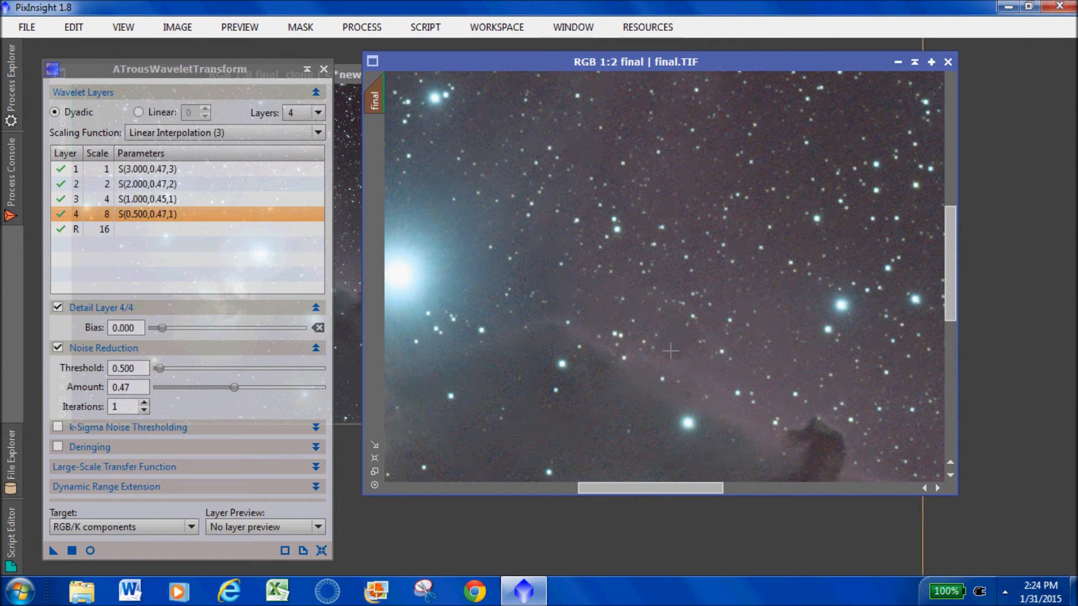
scroll(671, 362, down, 3)
scroll(676, 382, down, 2)
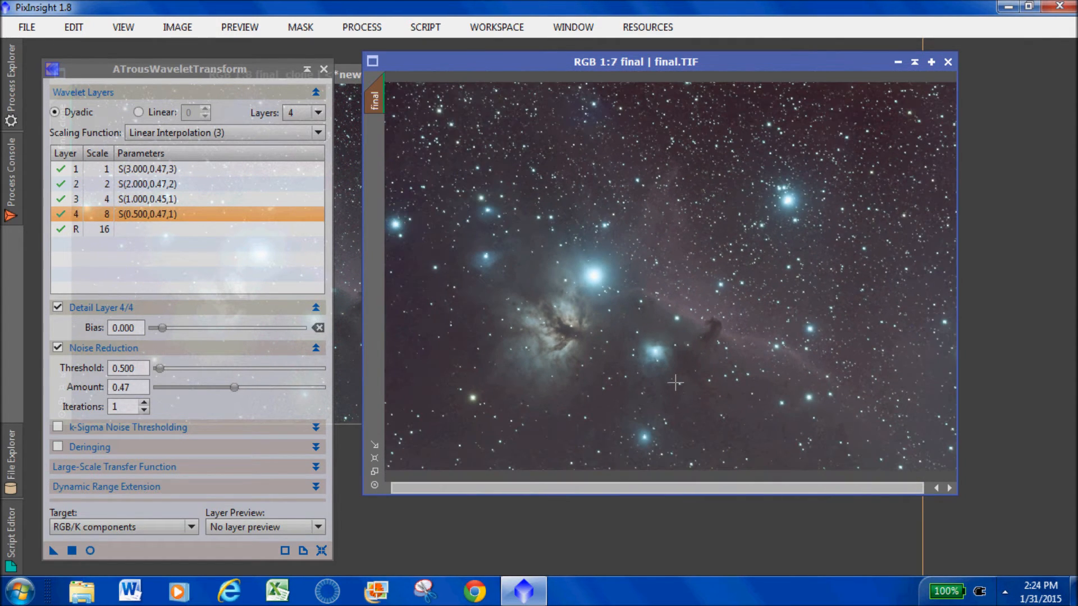
scroll(686, 390, down, 1)
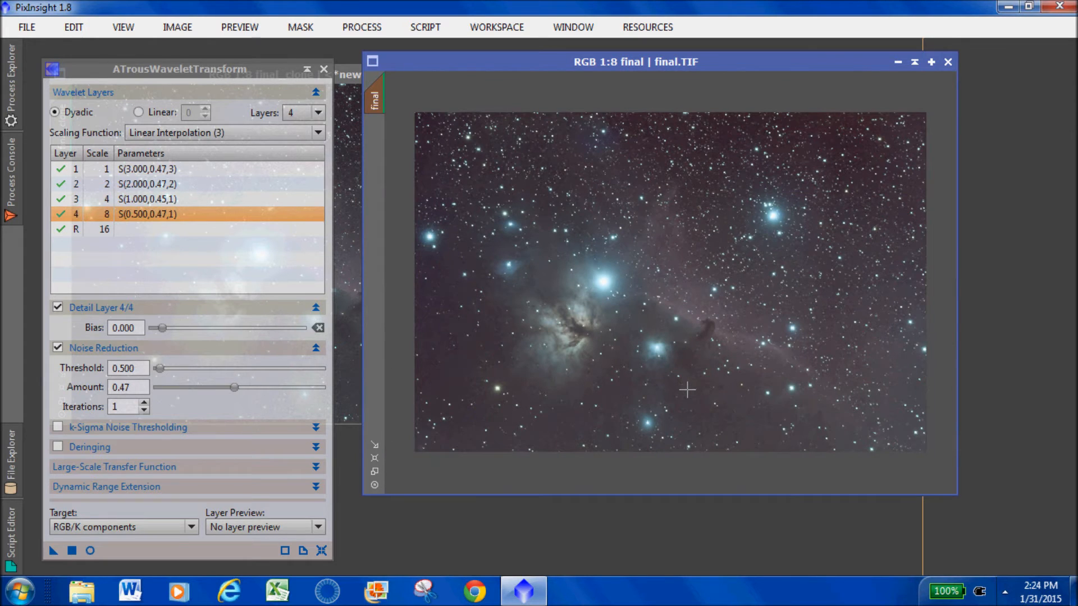
scroll(687, 389, up, 1)
scroll(687, 390, down, 1)
Step: Close the wavelet process and the final_clone mask image, keeping only the final image open
click(318, 78)
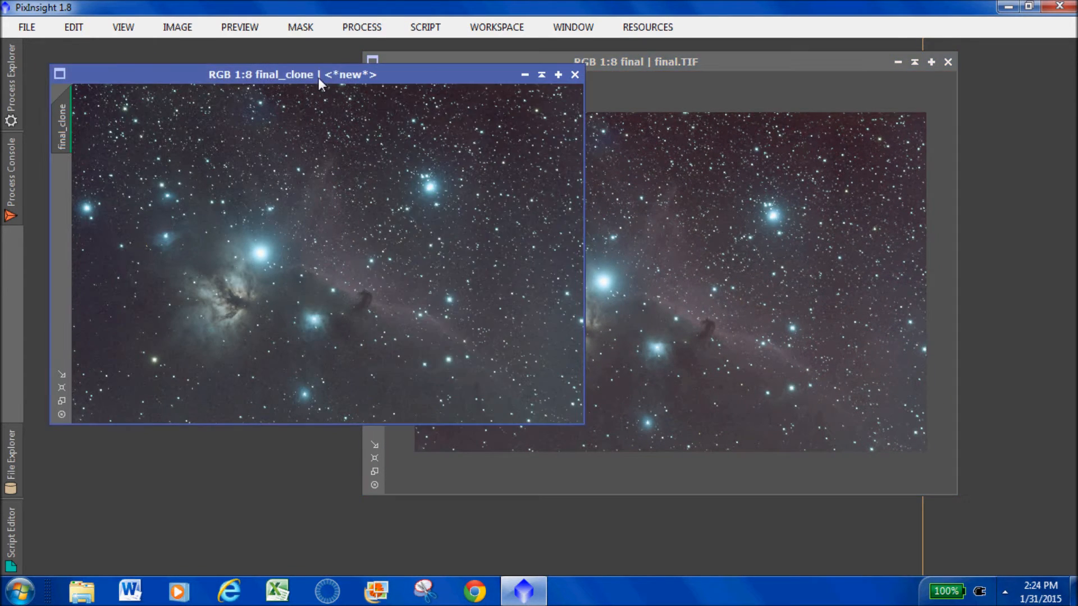
click(467, 59)
click(307, 27)
click(325, 75)
click(311, 73)
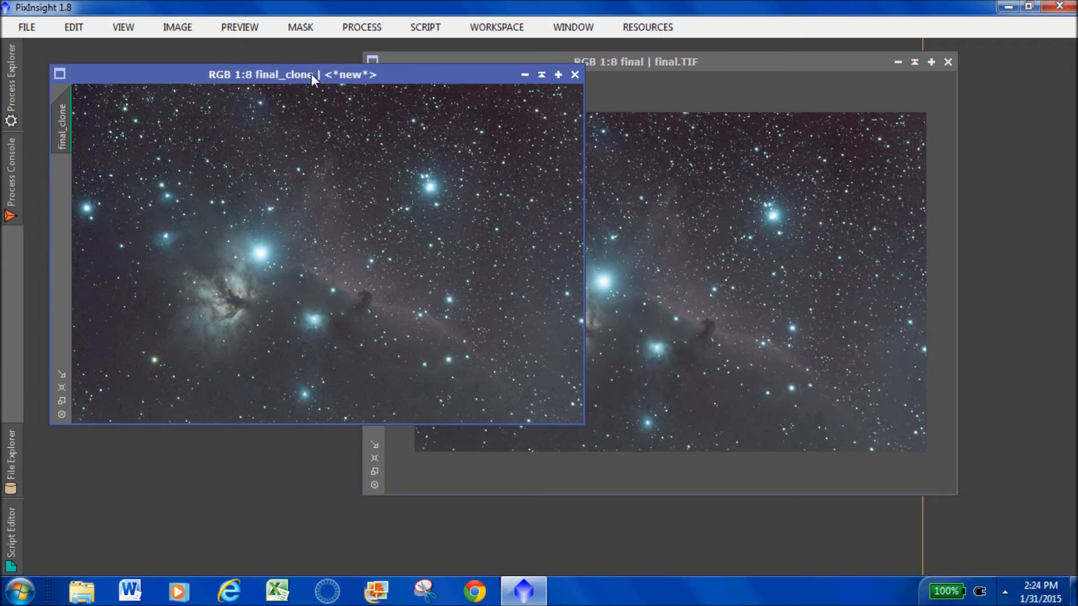
click(574, 75)
click(510, 335)
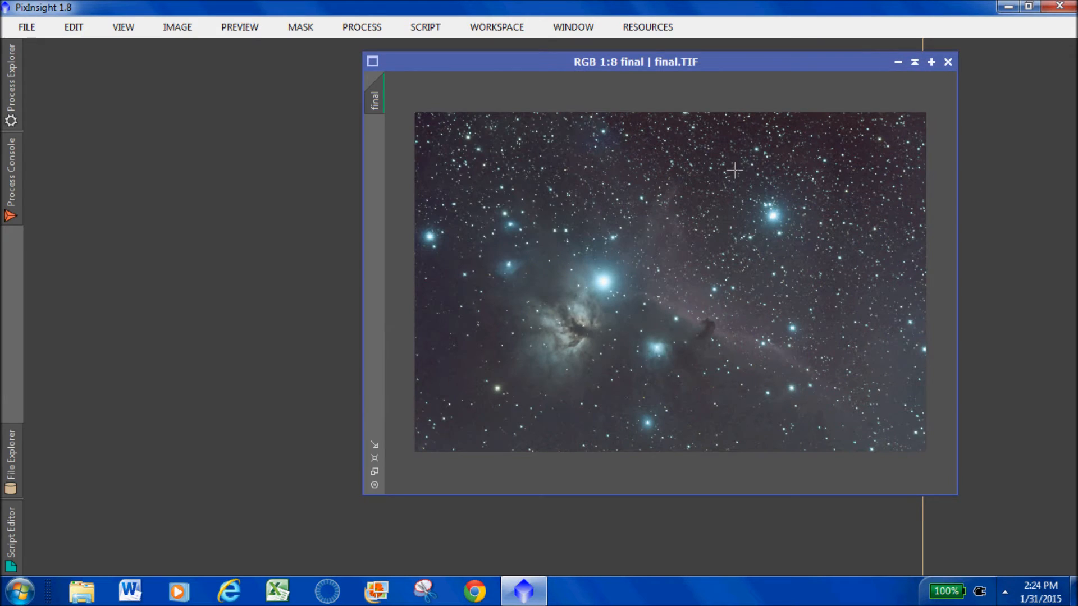
Step: Reset the temporary screen stretch of the final image with ScreenTransferFunction and close the process
drag(731, 68, 690, 77)
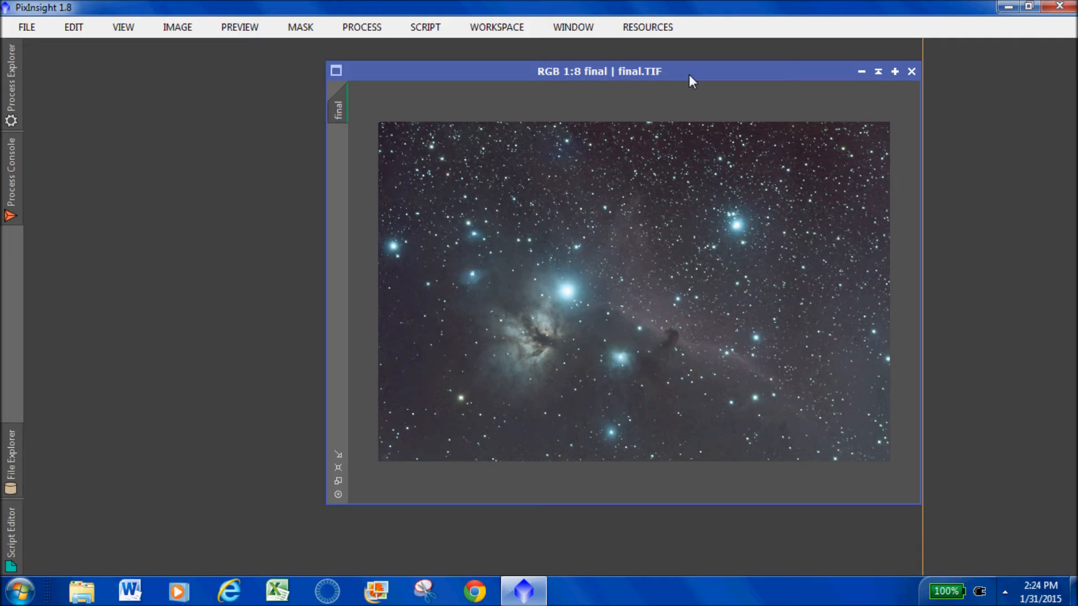
click(15, 186)
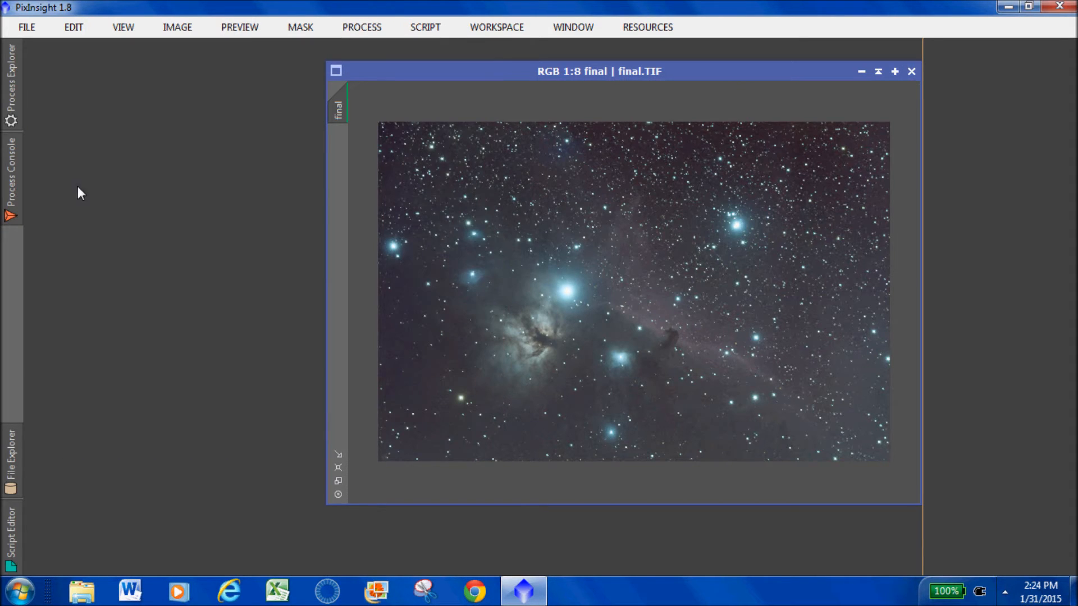
click(15, 203)
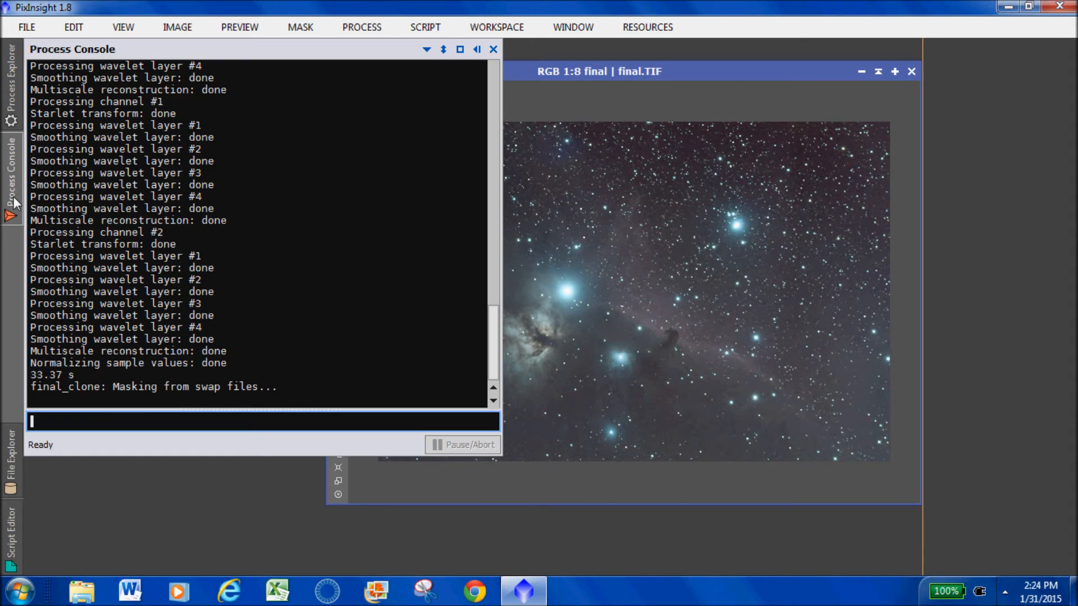
click(12, 85)
click(129, 441)
double_click(130, 443)
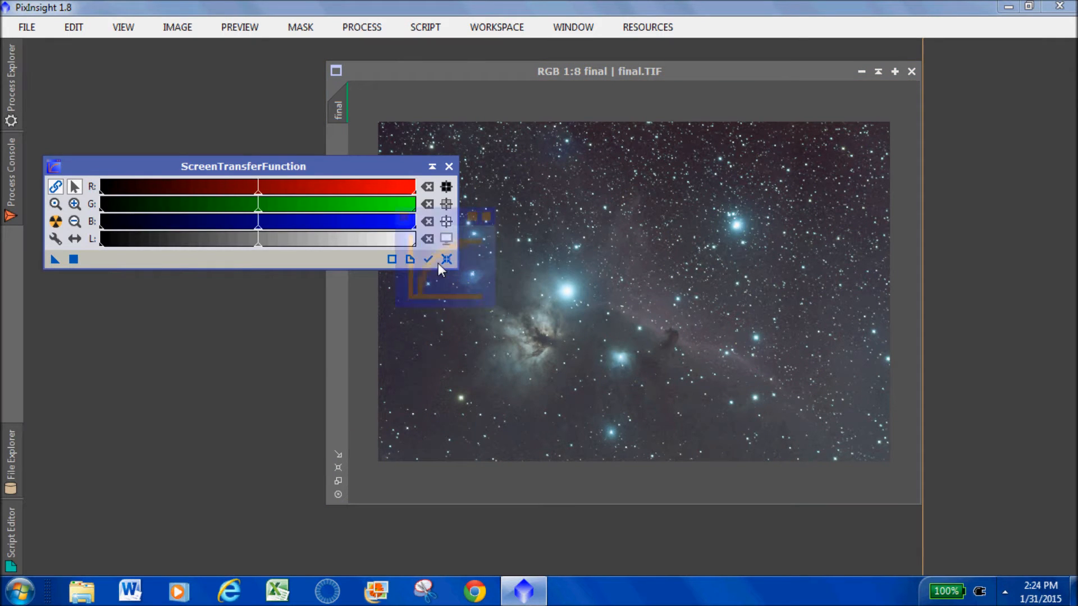
click(430, 262)
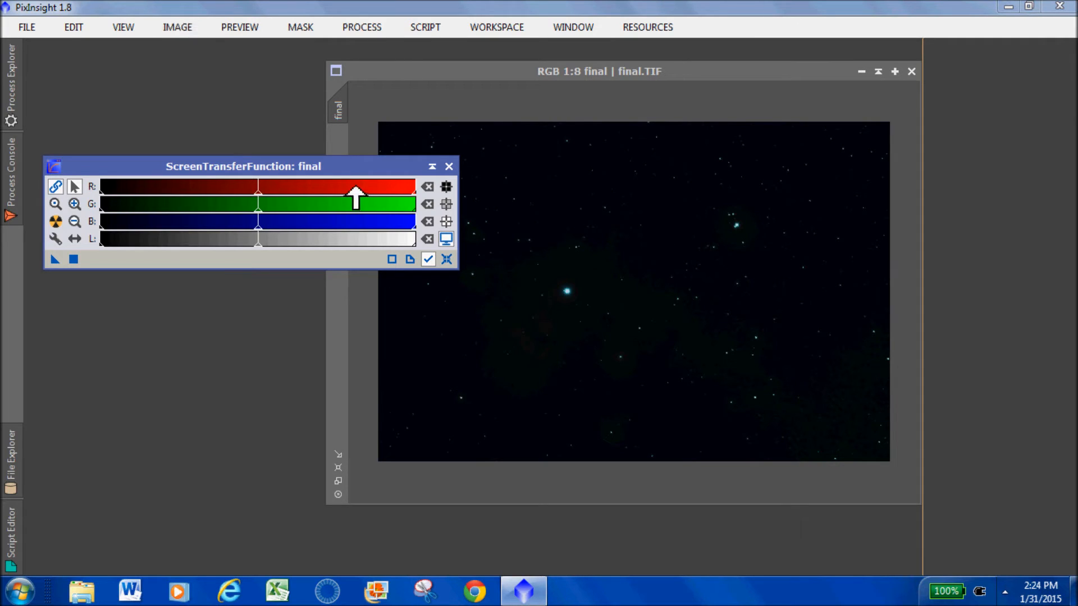
click(448, 166)
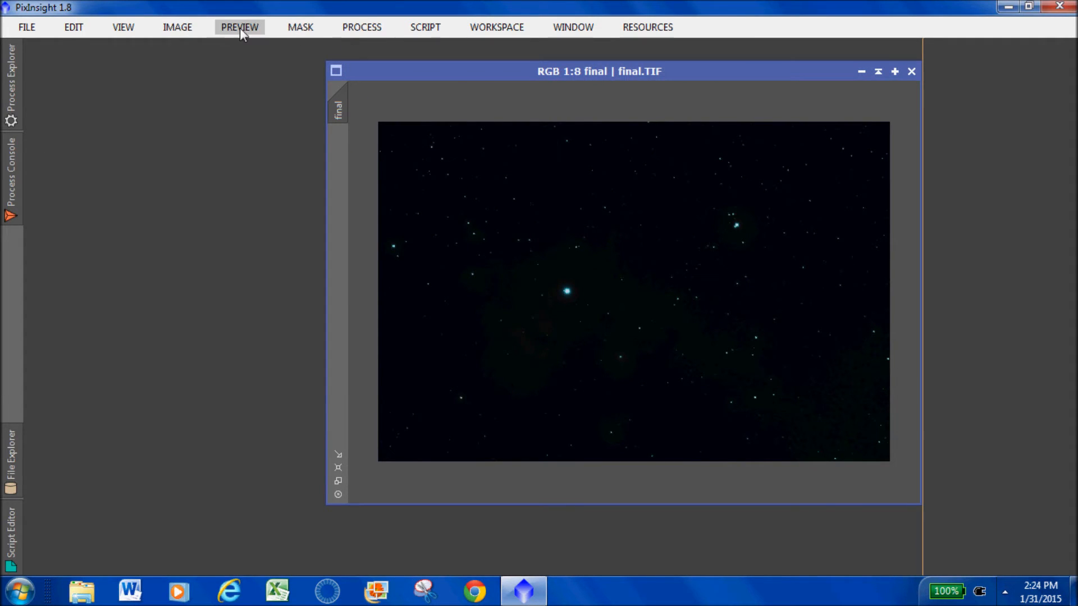
Step: Open HistogramTransformation beside the final image and make it track that view
click(371, 29)
mouse_move(407, 17)
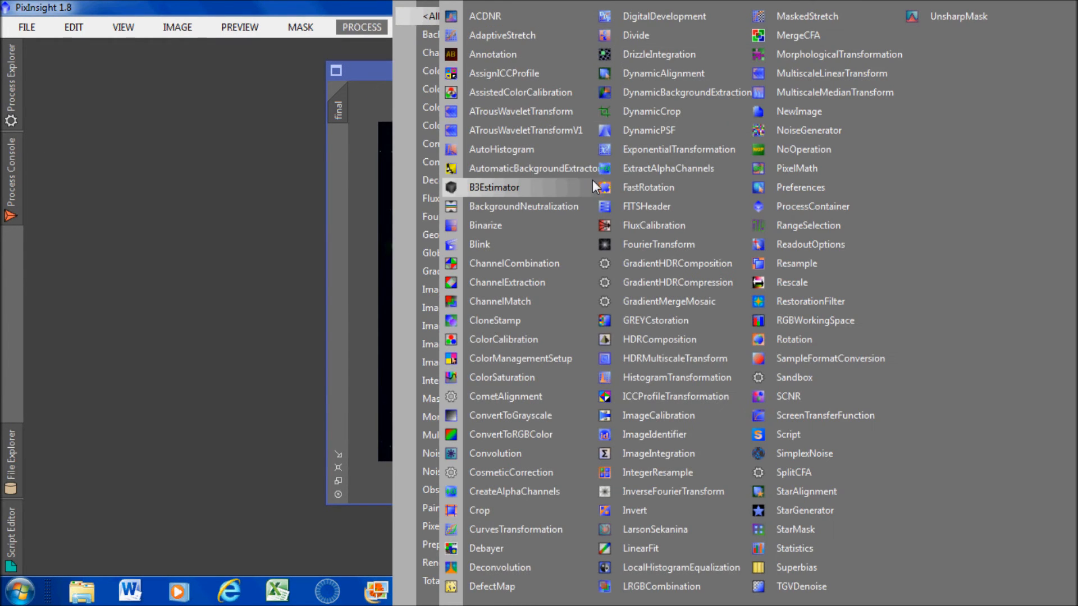
click(706, 376)
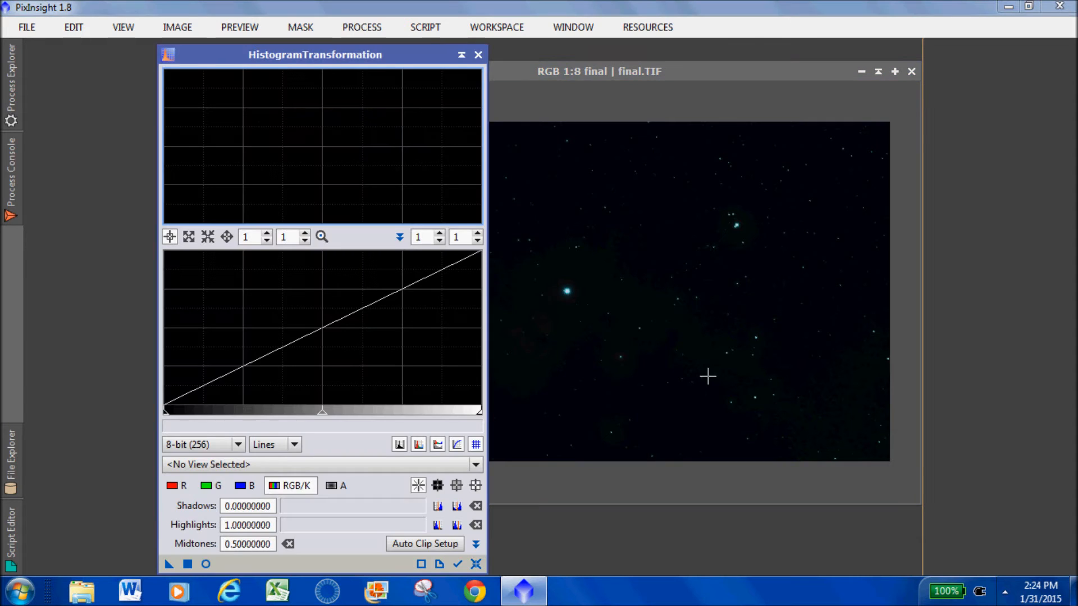
drag(596, 71, 741, 57)
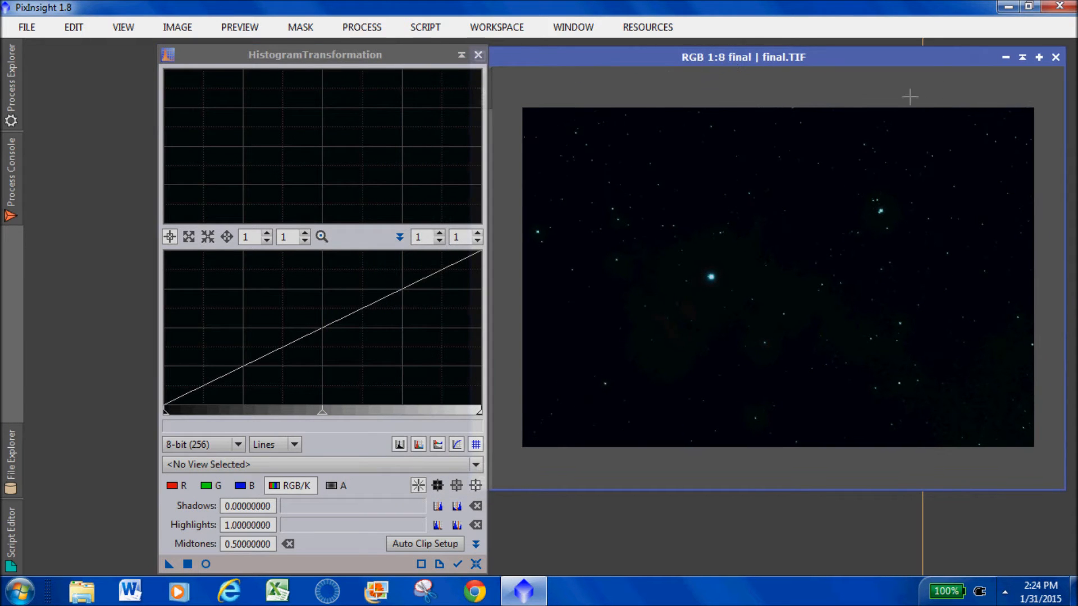
click(458, 563)
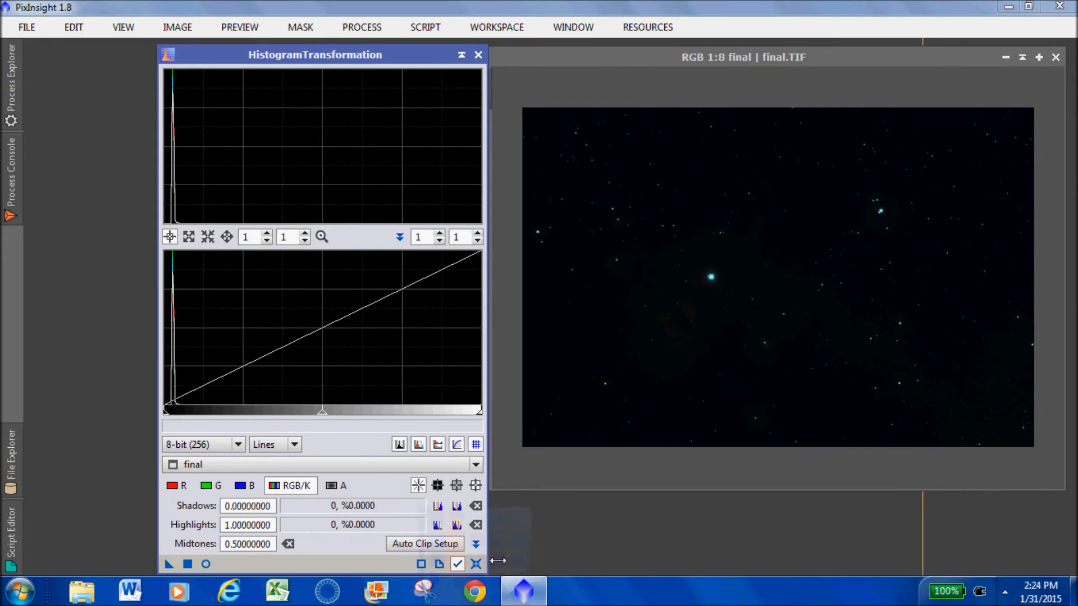
Step: Apply a histogram stretch with midtones of about 0.137 to the final image and reset the process settings
drag(240, 410, 218, 414)
drag(169, 564, 694, 415)
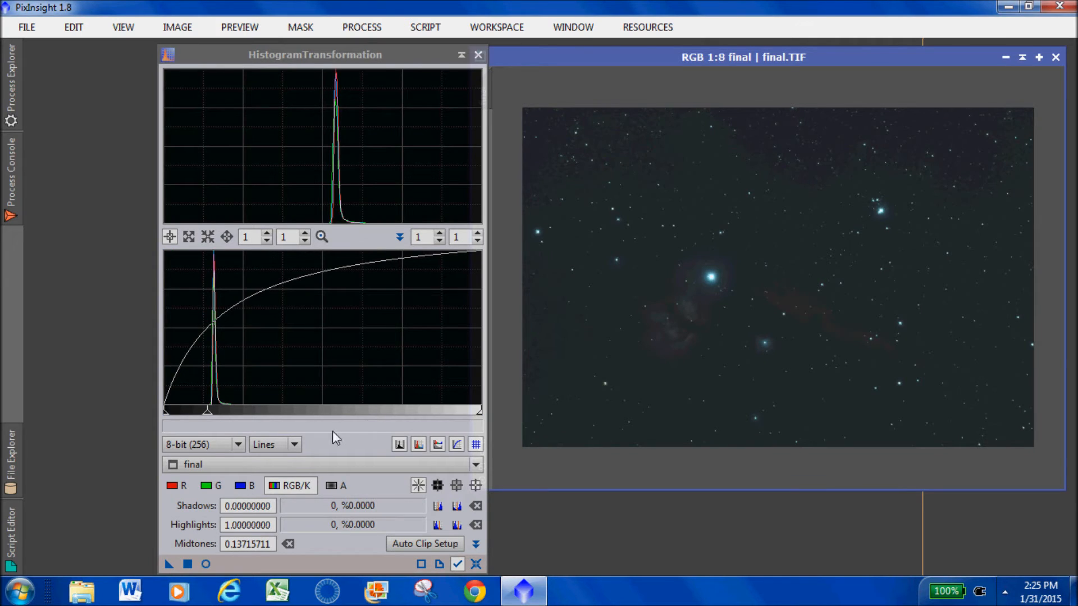
click(476, 564)
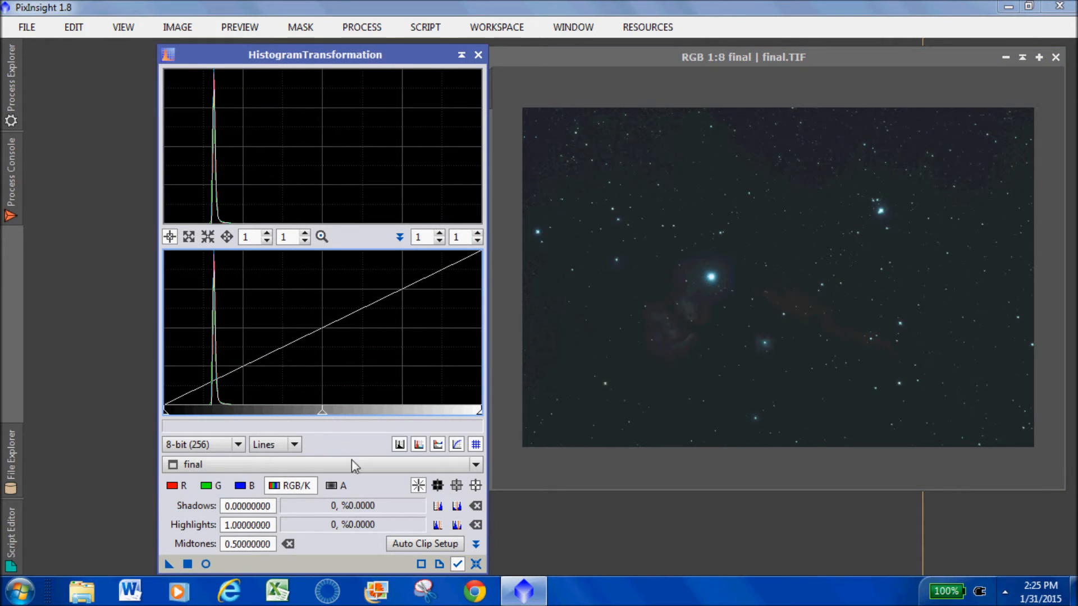
Step: Stretch the final image again with midtones of about 0.294 and reset the histogram settings
drag(334, 415, 257, 413)
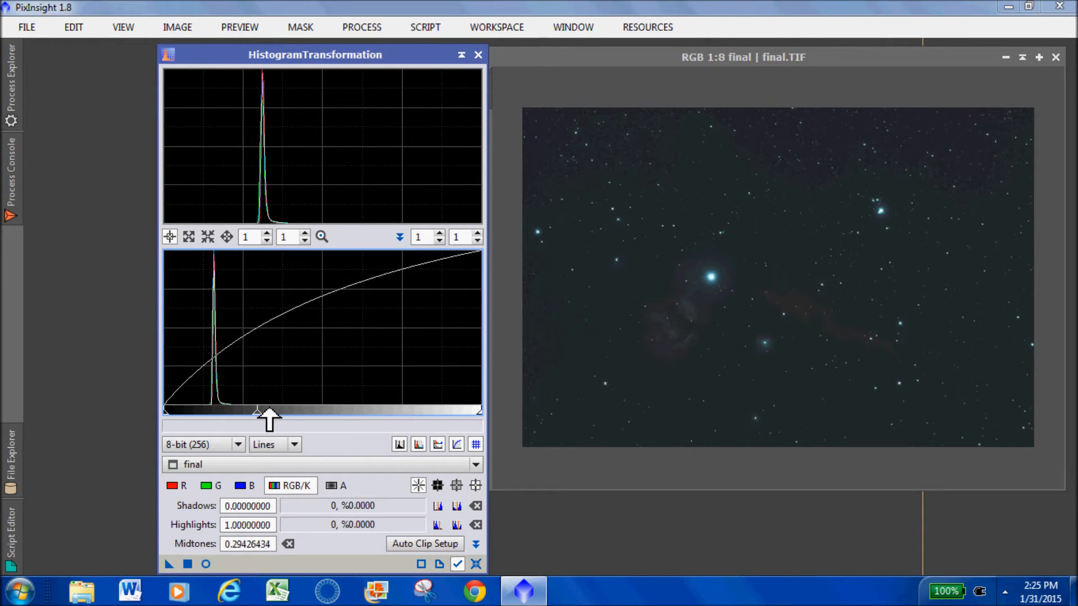
drag(169, 563, 797, 290)
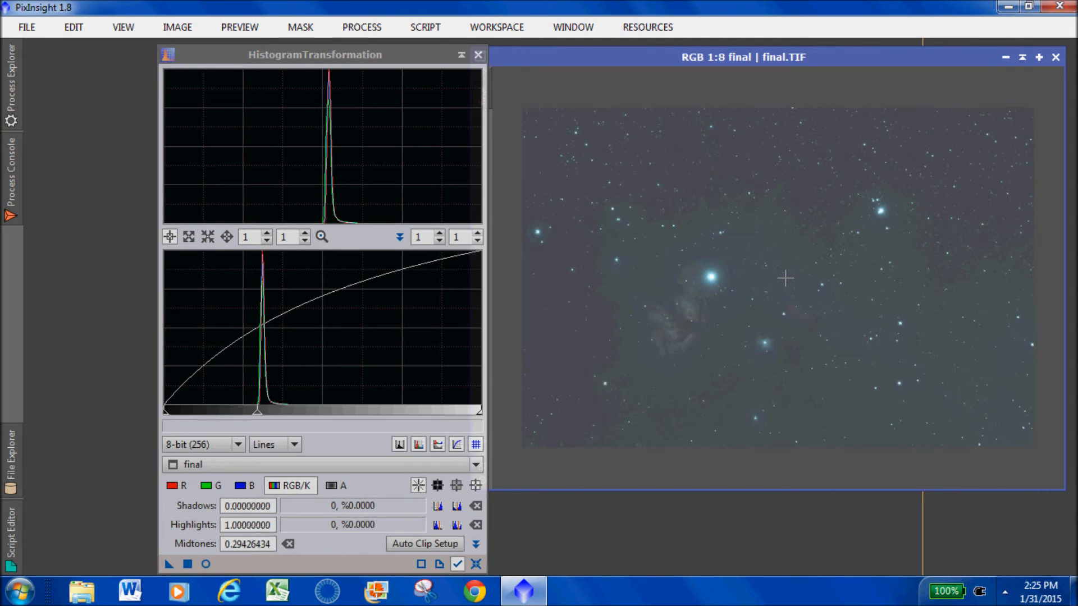
click(476, 564)
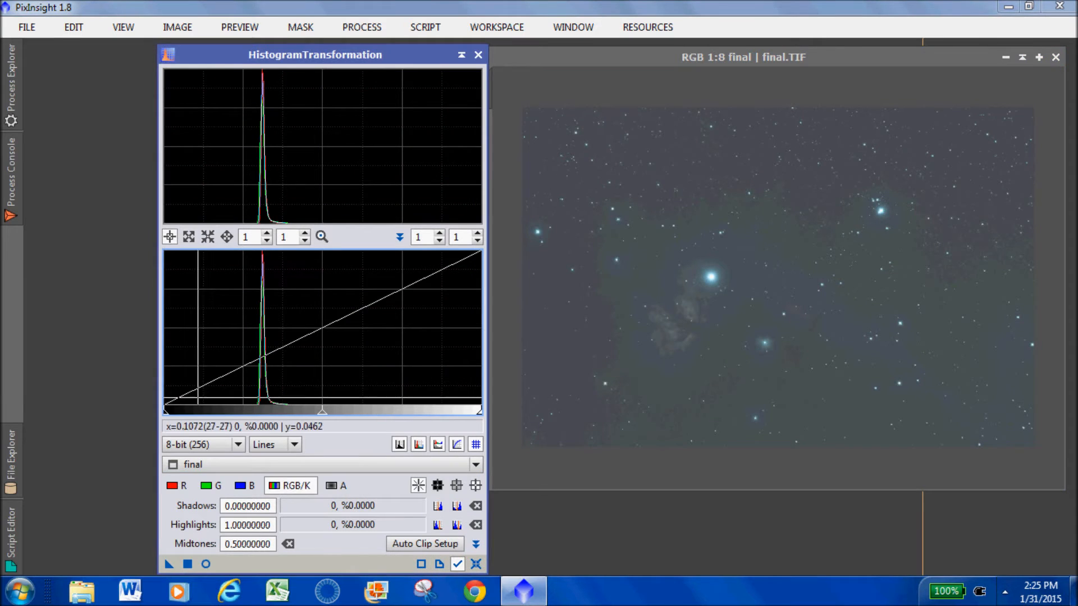
Step: Apply a shadows clipping point of about 0.244 to the final image and reset the histogram settings
drag(176, 418, 254, 422)
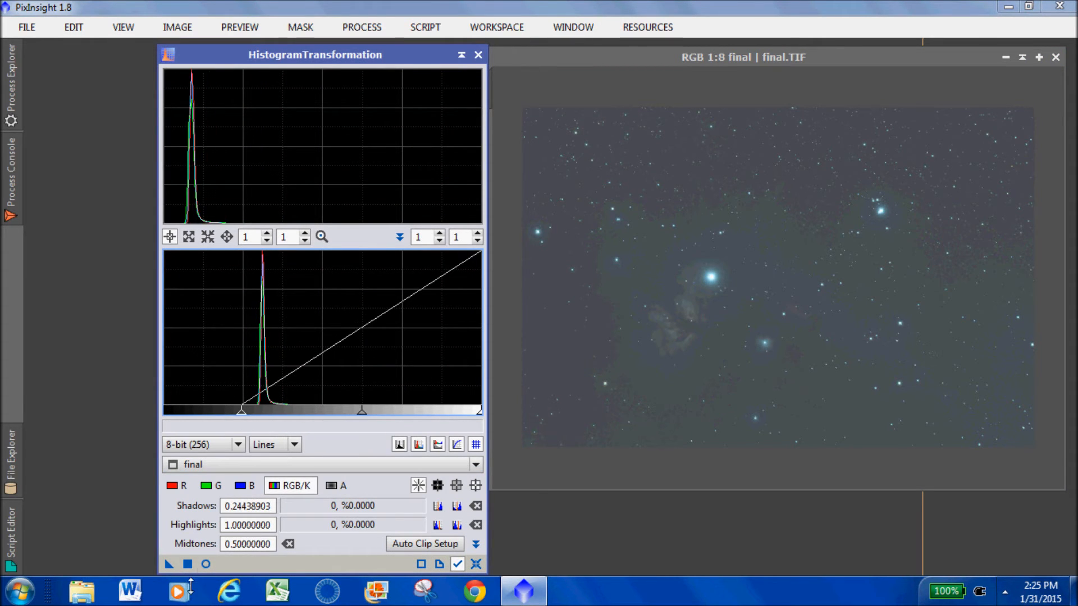
drag(169, 563, 621, 393)
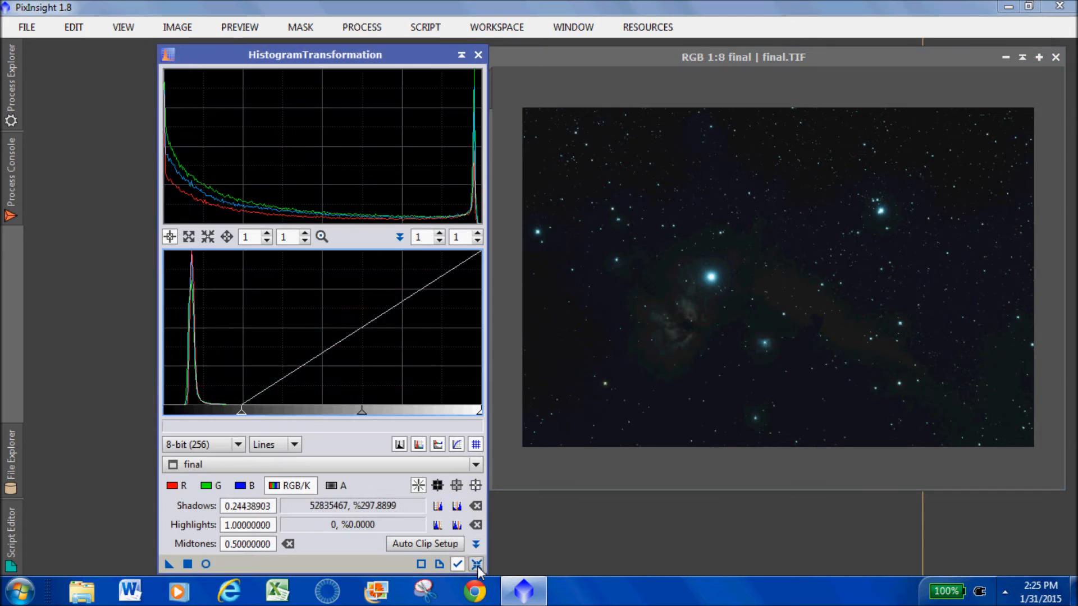
click(476, 563)
Step: Apply a midtones stretch of about 0.232 to the final image and reset the histogram settings
drag(336, 423, 247, 420)
drag(170, 563, 672, 423)
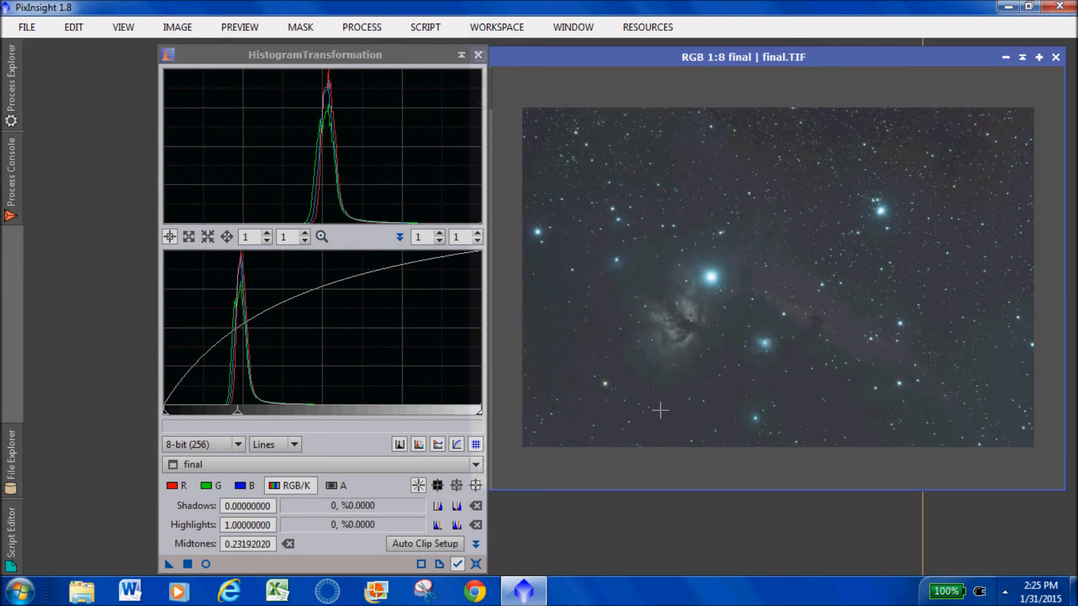
click(476, 564)
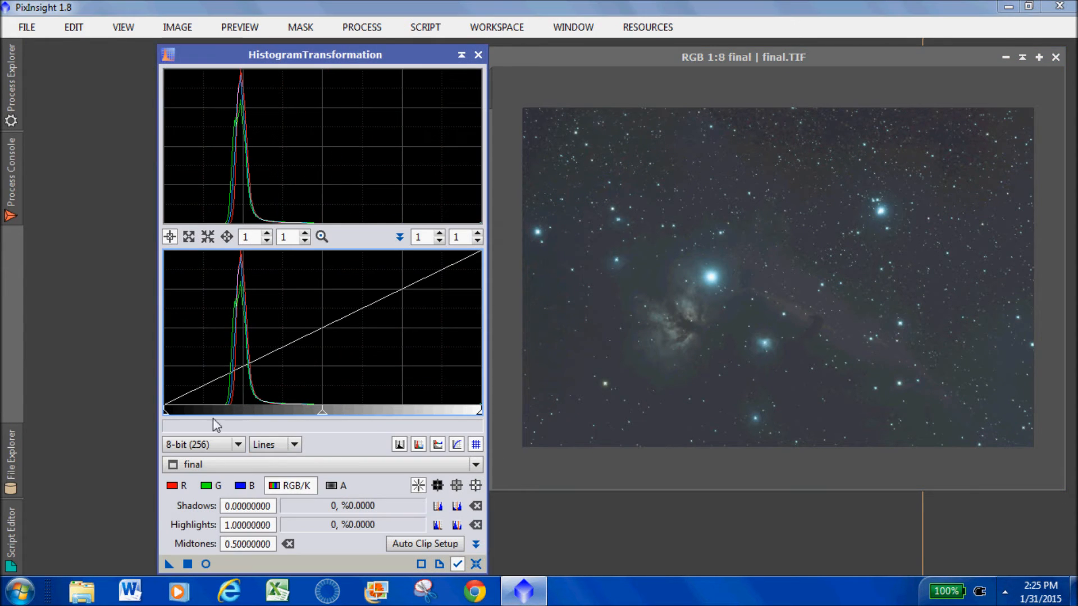
Step: Darken the final image's background with a shadows value of about 0.135 and reset the histogram settings
drag(172, 421, 203, 433)
drag(168, 564, 668, 366)
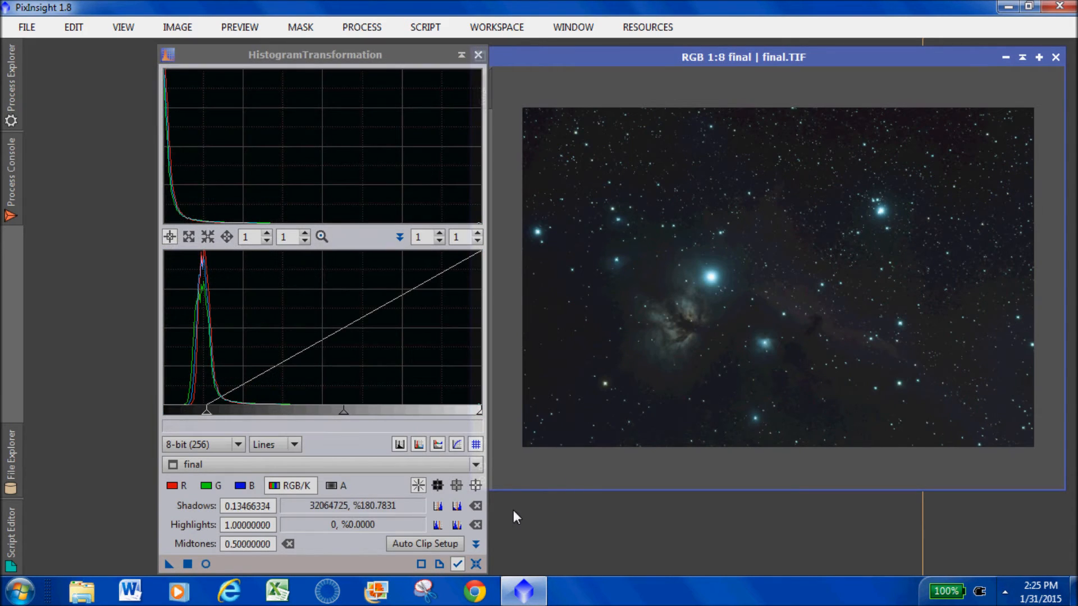
click(475, 564)
Step: Apply midtones of about 0.367 with shadows of about 0.022 to the final image and reset the histogram settings
drag(325, 421, 291, 424)
drag(167, 414, 175, 461)
drag(169, 564, 695, 371)
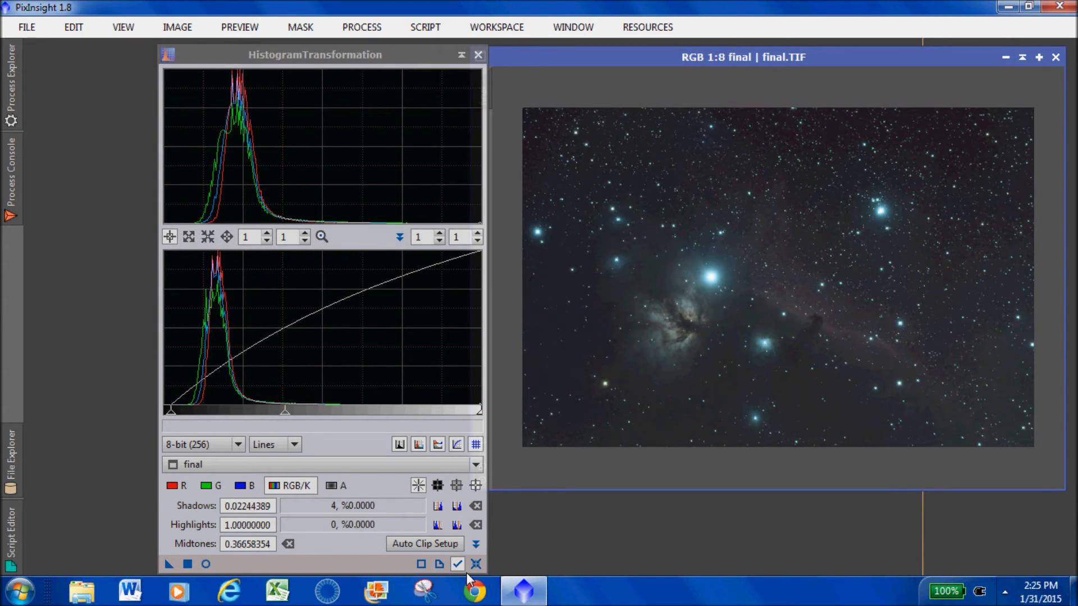
click(475, 565)
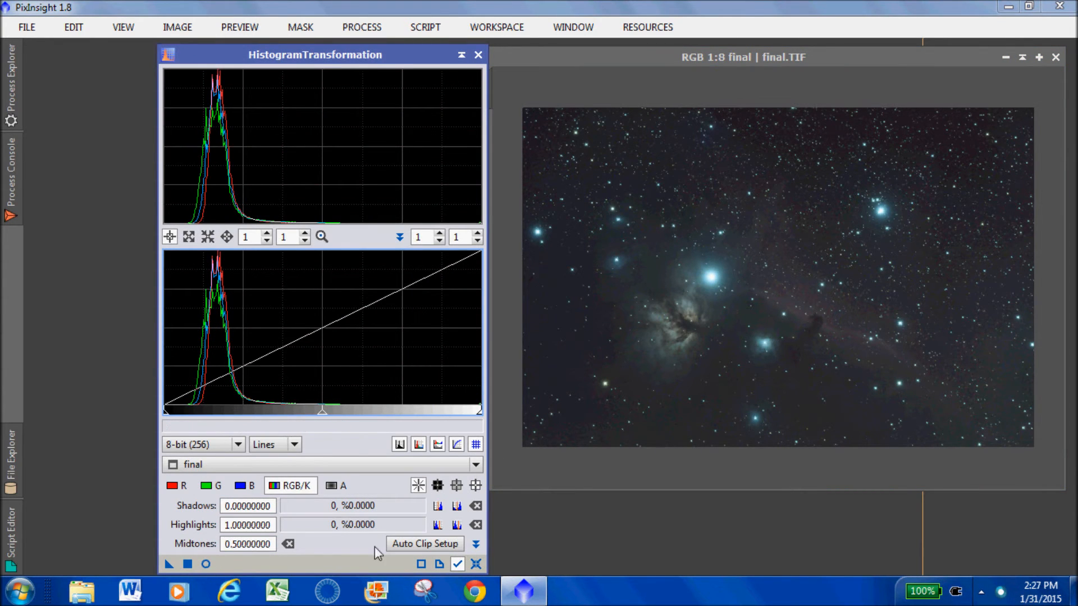
Step: Brighten the final image with midtones of about 0.401 and reset the histogram settings
drag(322, 411, 291, 412)
drag(169, 564, 812, 404)
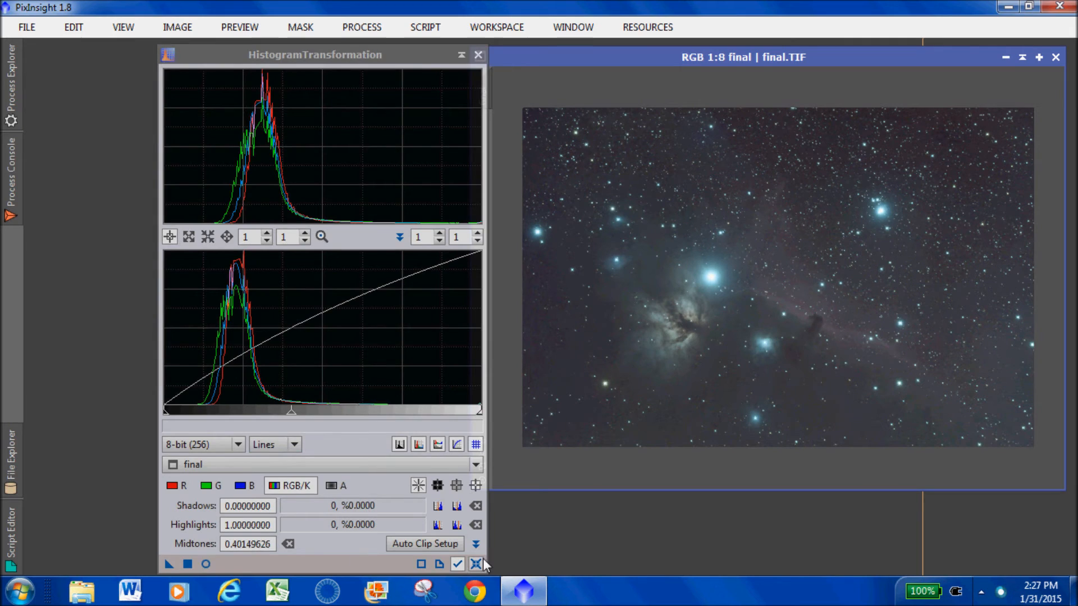
click(476, 563)
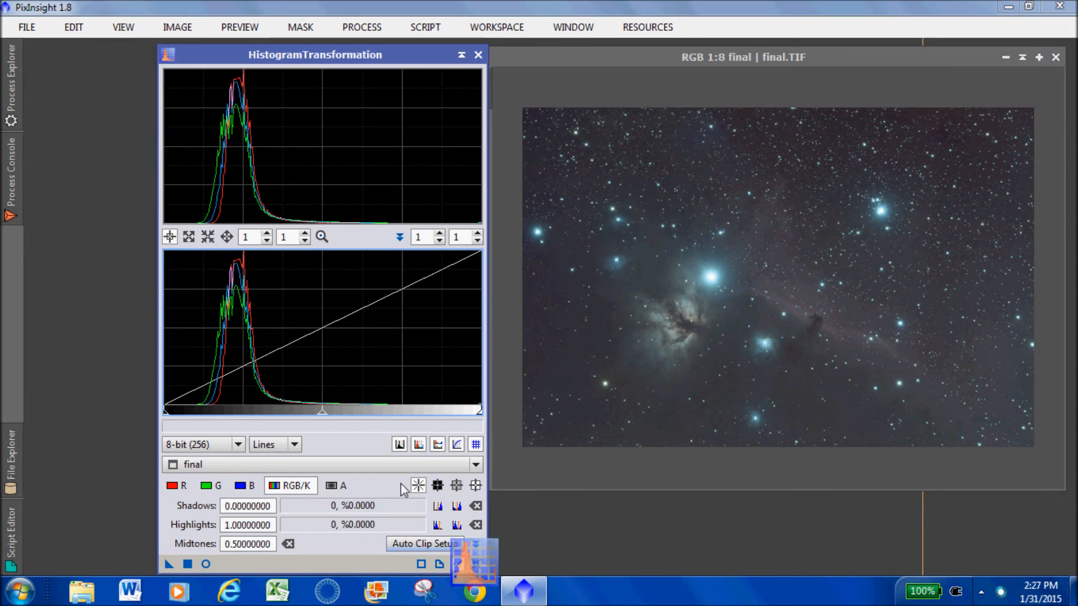
Step: Apply a shadows value of about 0.065 to the final image, reset the settings and close HistogramTransformation
drag(173, 416, 193, 412)
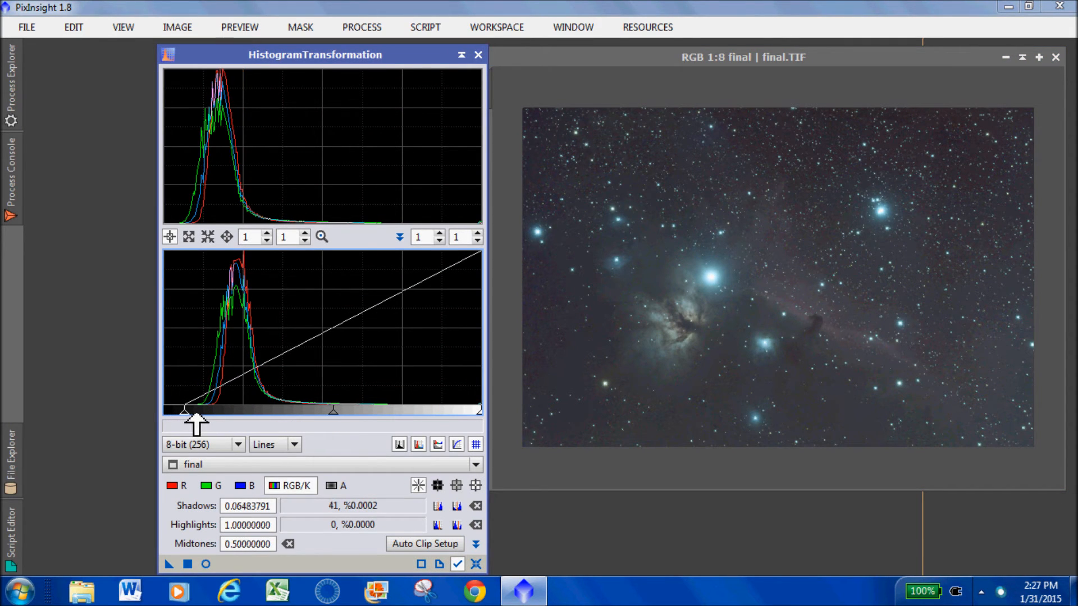
drag(169, 564, 702, 393)
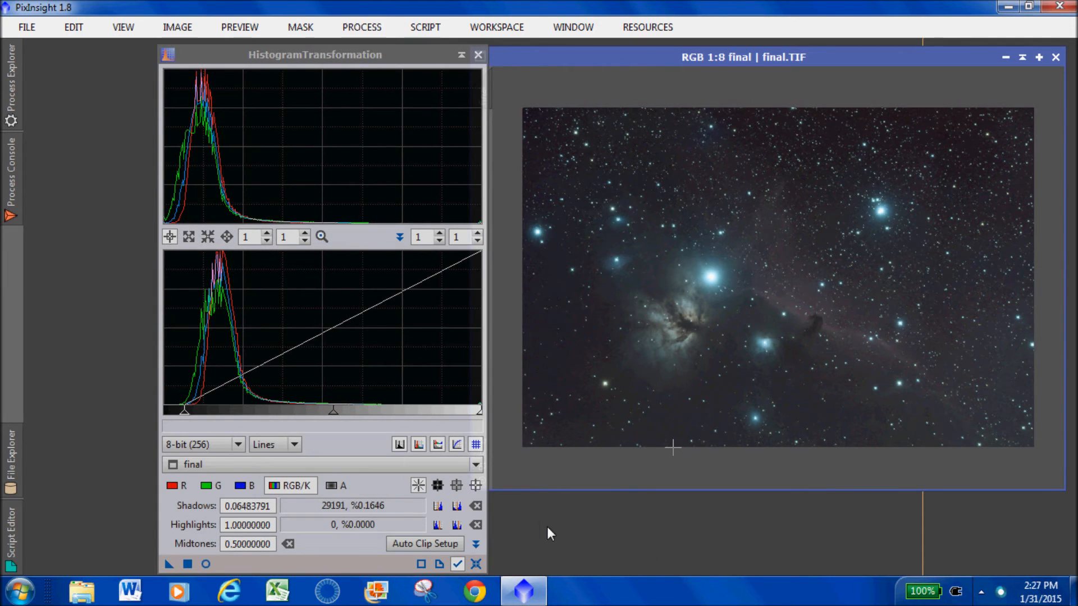
click(476, 563)
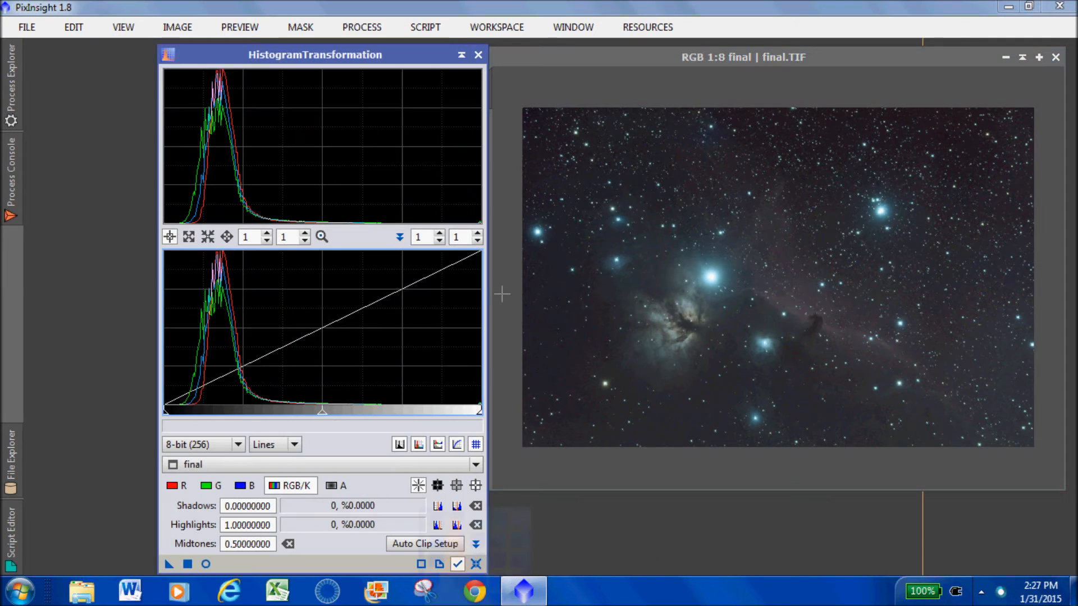
click(478, 54)
drag(660, 63, 594, 55)
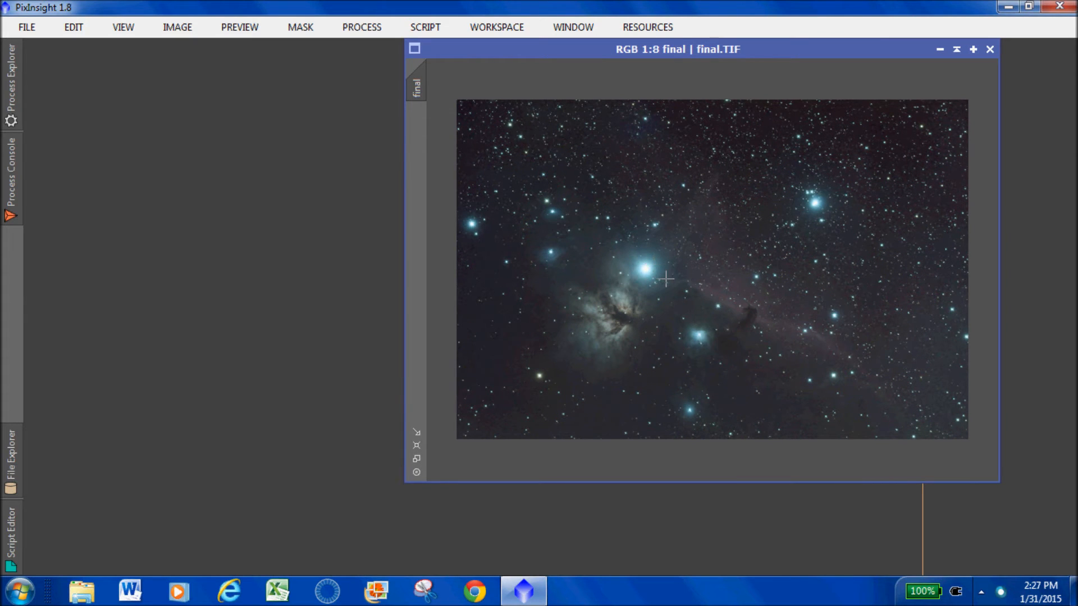
Step: Open the ACDNR noise reduction process and arrange it side by side with the final image
click(360, 28)
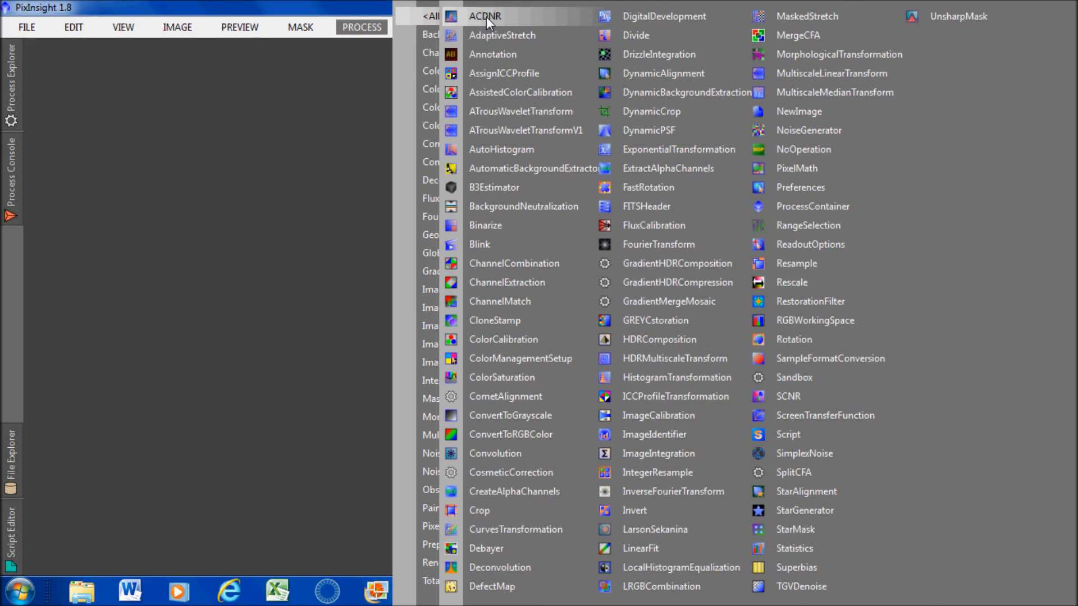
click(486, 15)
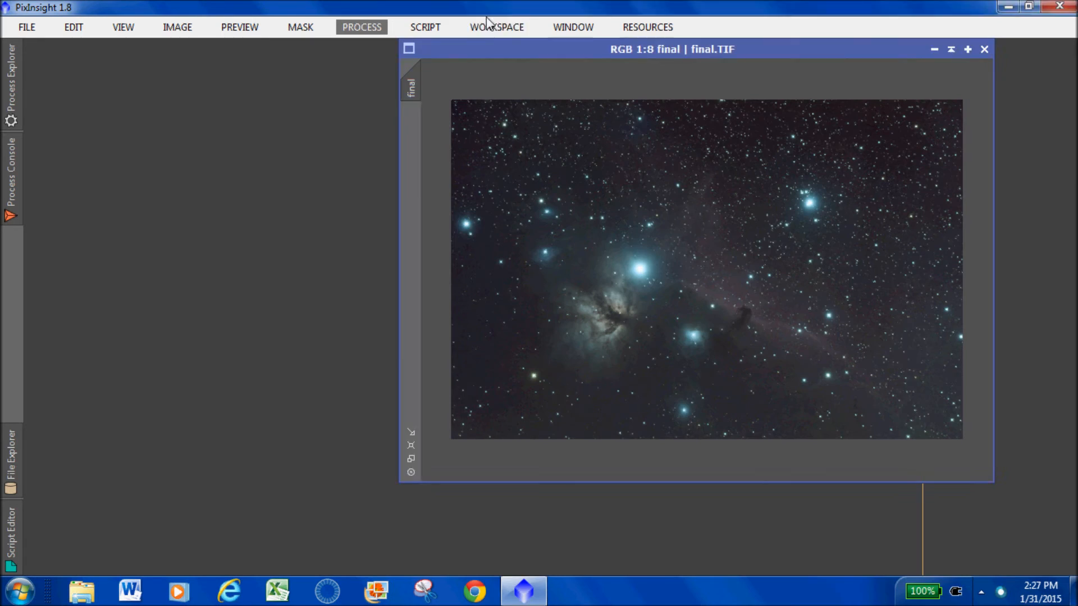
drag(308, 116, 296, 94)
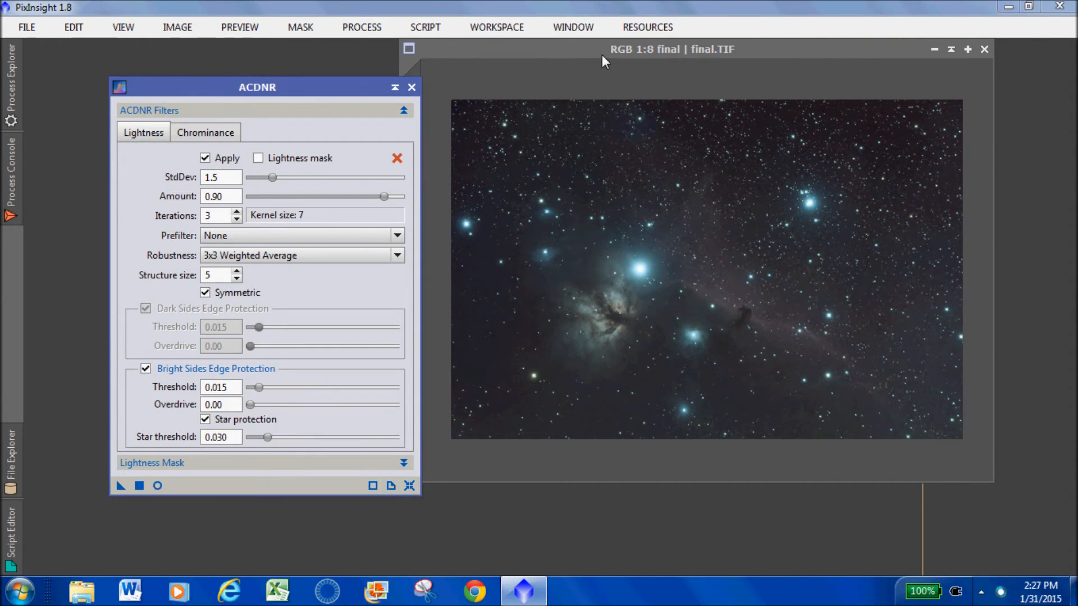
drag(603, 55, 642, 55)
drag(345, 91, 343, 75)
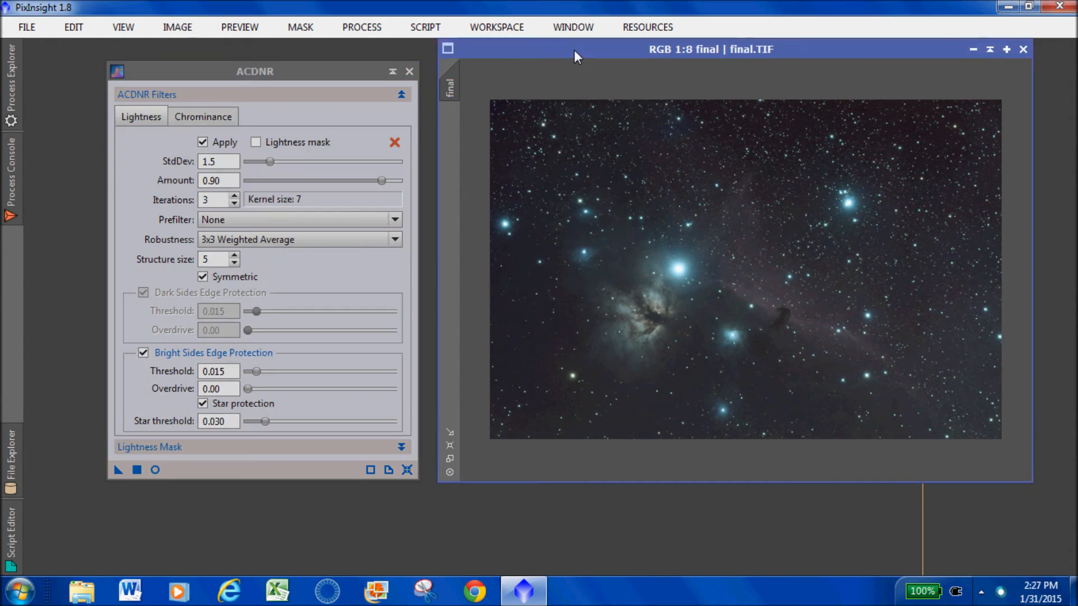
drag(587, 60, 585, 71)
click(311, 113)
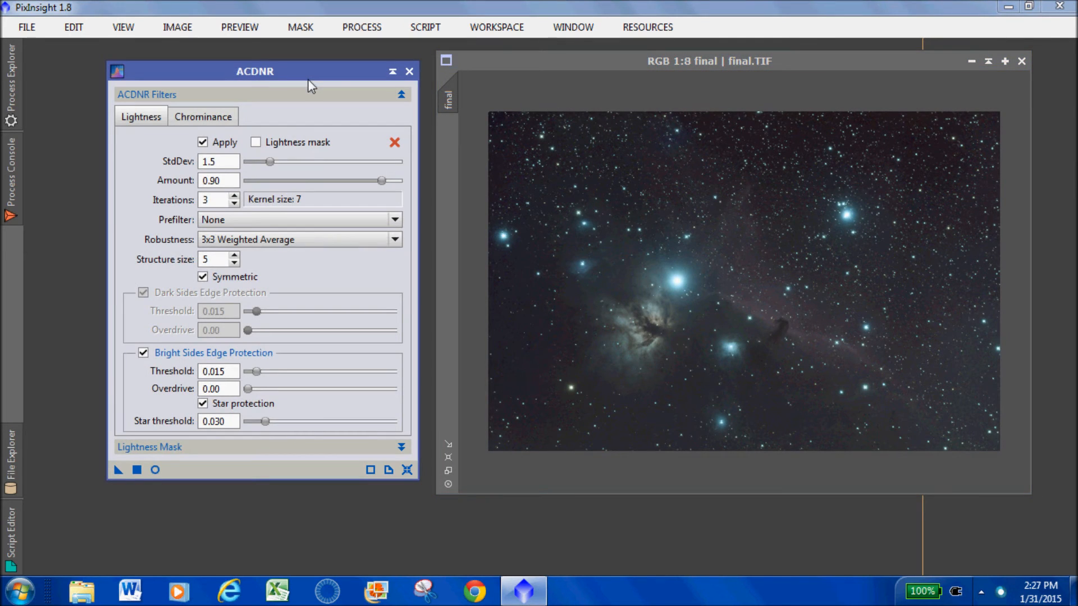
Step: Enable the lightness mask for both the lightness and chrominance filters in ACDNR
click(256, 143)
click(207, 118)
click(257, 141)
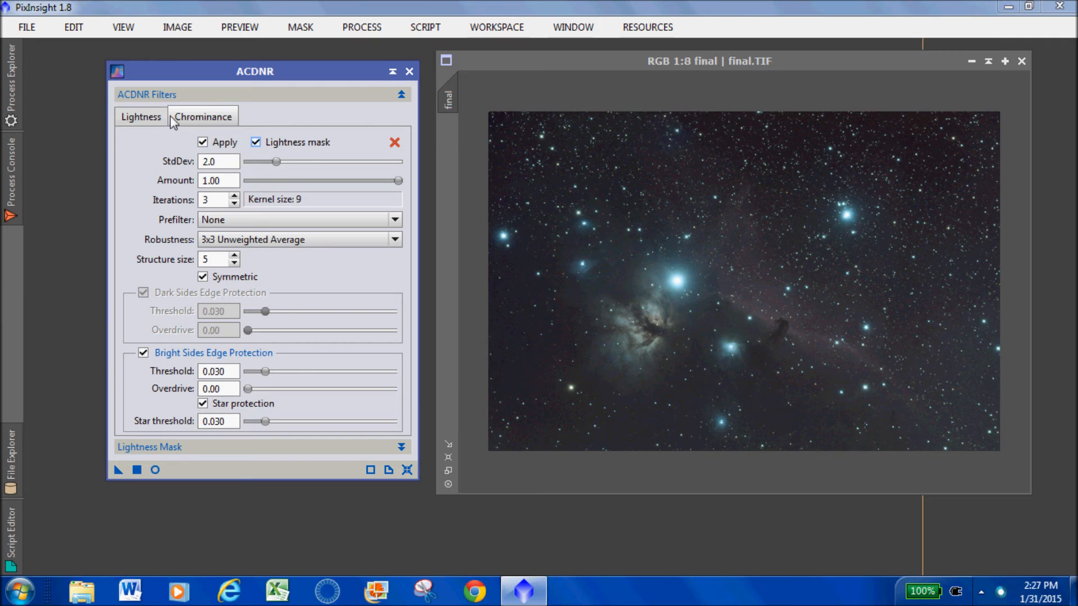
click(148, 121)
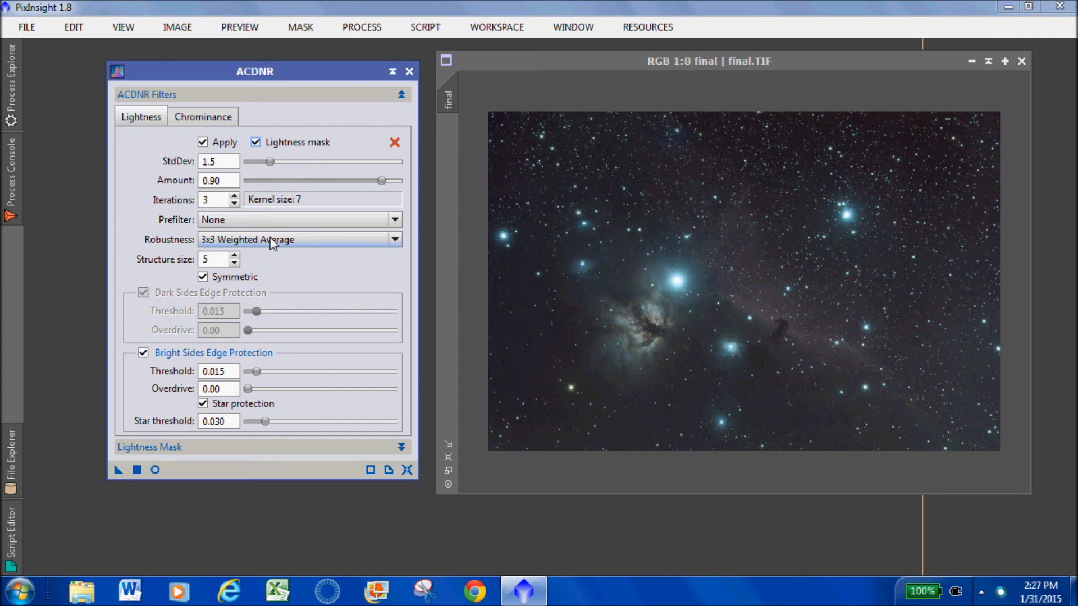
Step: Turn on the ACDNR lightness mask preview and show it in a real-time preview beside the process settings
click(162, 448)
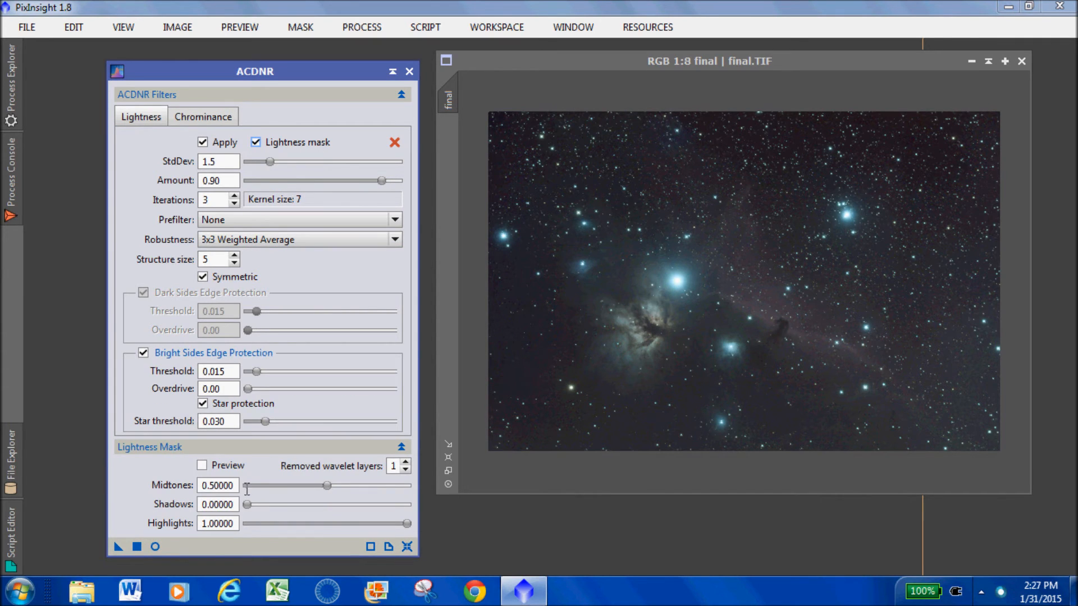
click(201, 465)
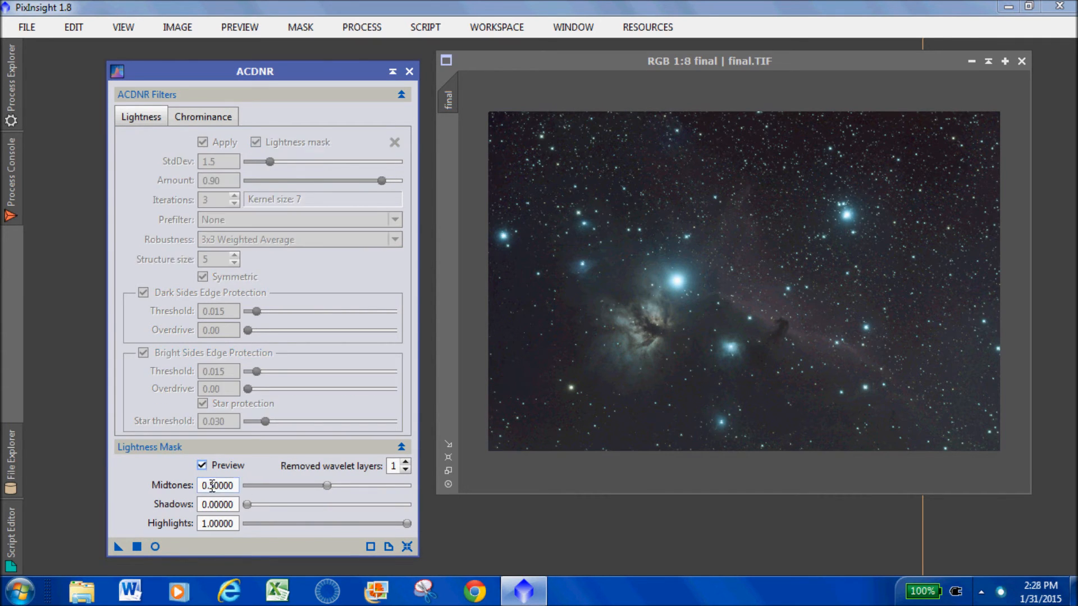
click(156, 547)
drag(458, 52, 925, 52)
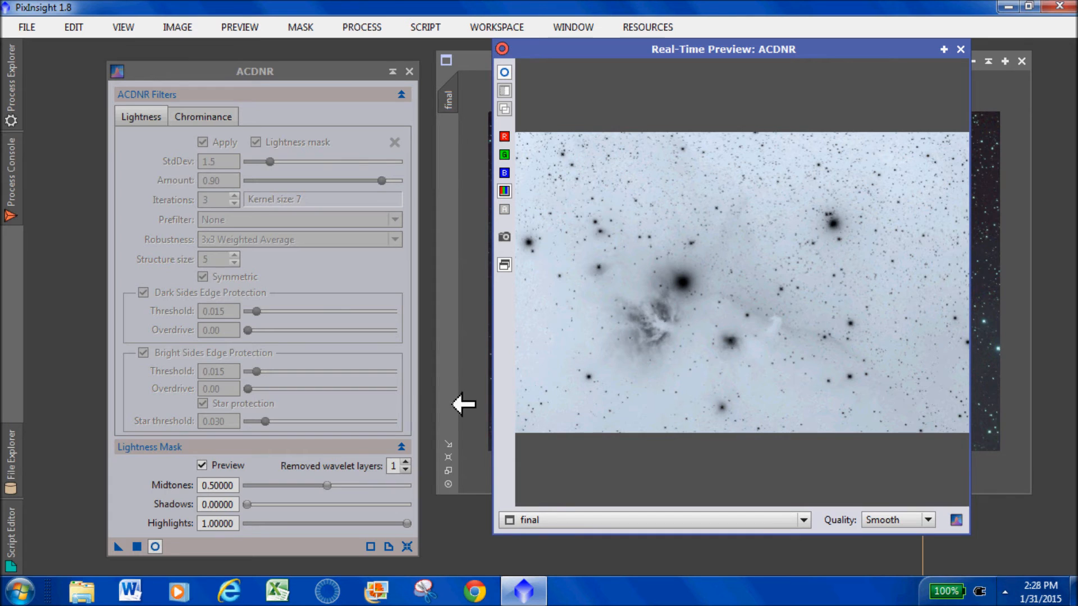
Step: Set the lightness mask's midtones to 0.30 and shadows to 0.11, and close the mask preview
drag(344, 70, 331, 56)
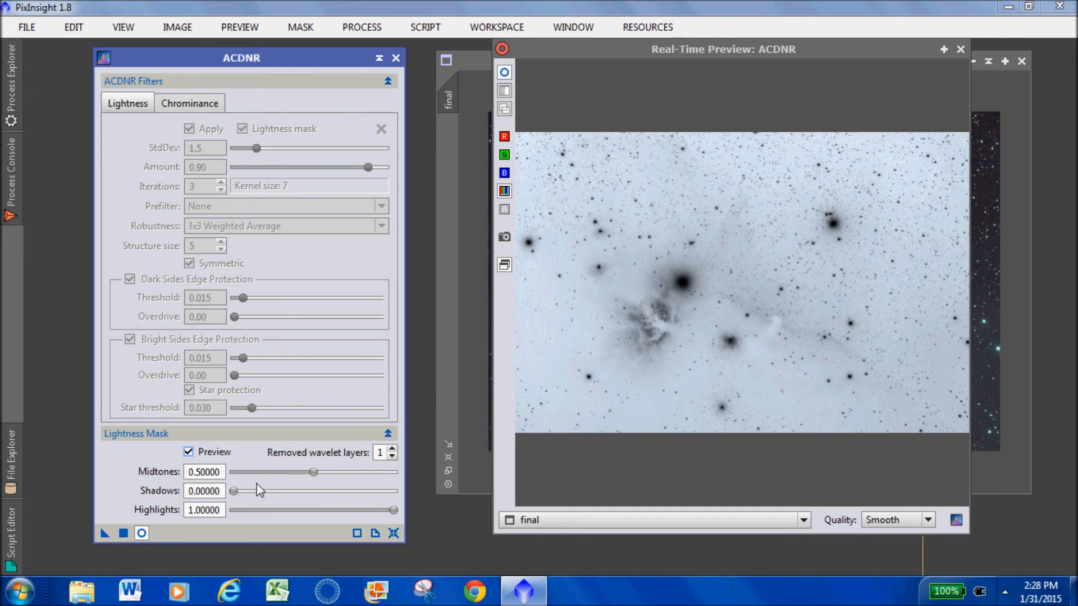
drag(314, 474, 251, 493)
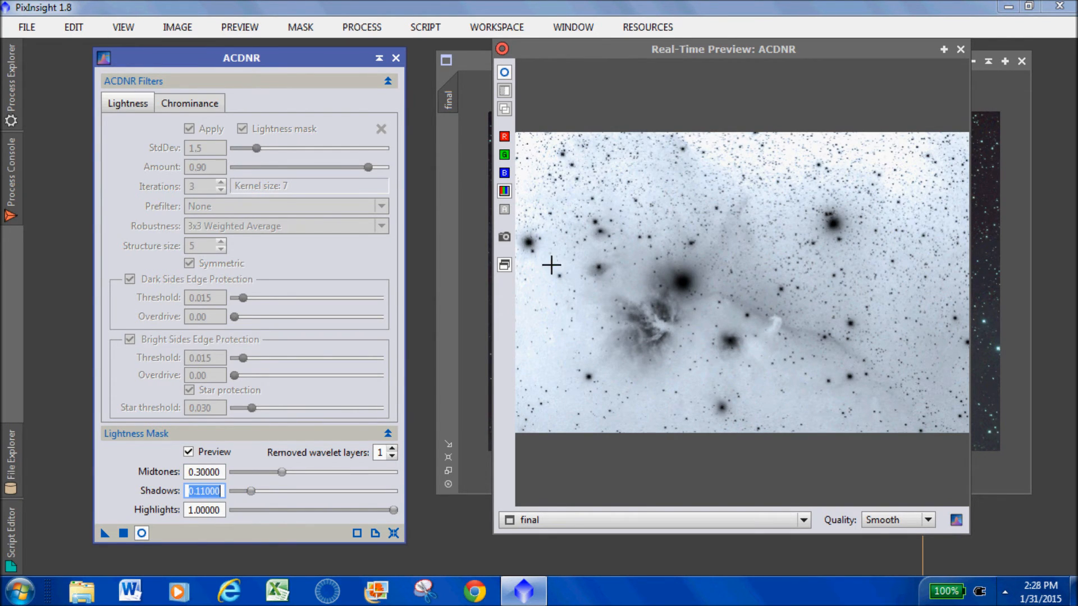
click(189, 451)
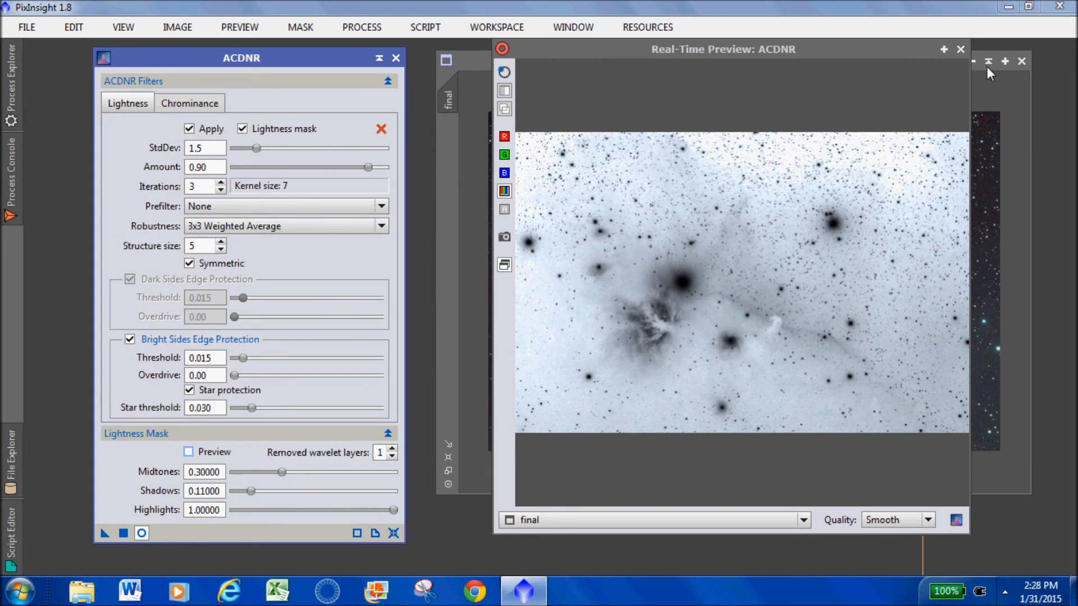
click(960, 49)
Step: Set the ACDNR standard deviation to 4.0 for lightness and 5.0 for chrominance
click(209, 104)
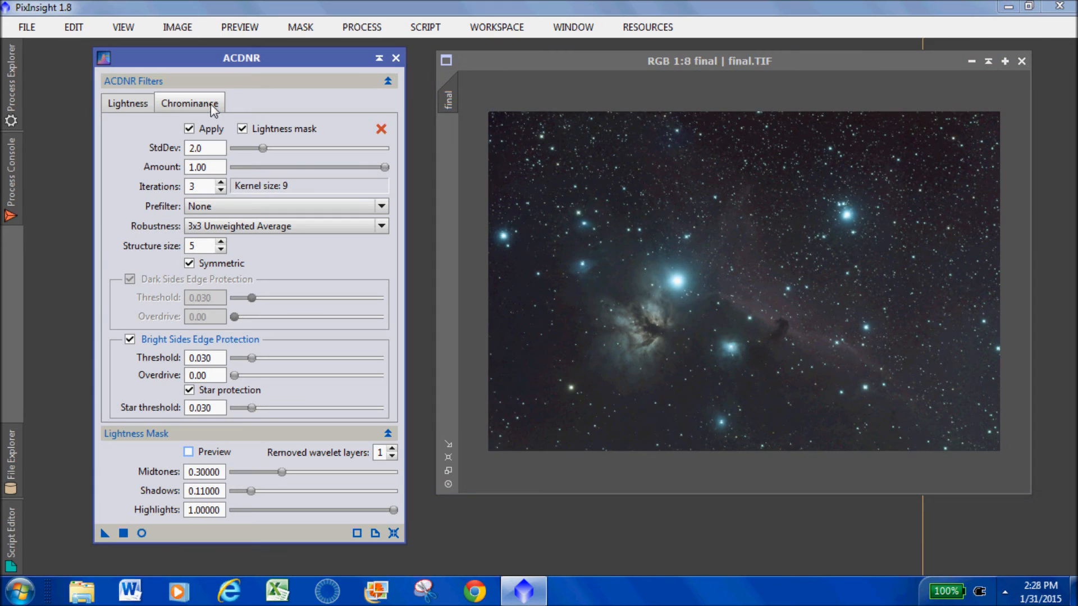
click(129, 104)
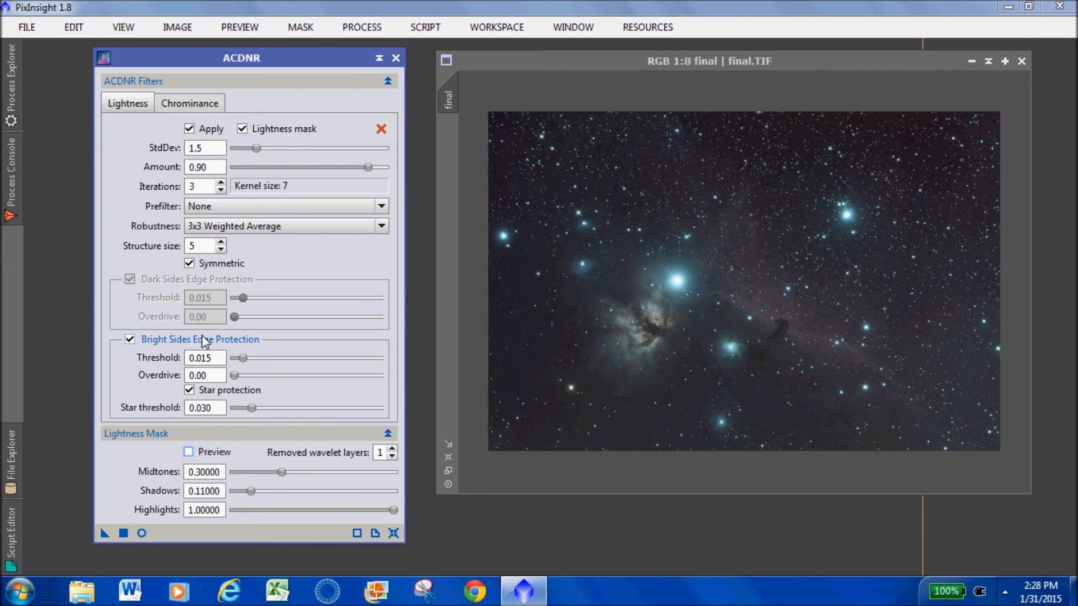
drag(256, 149, 298, 162)
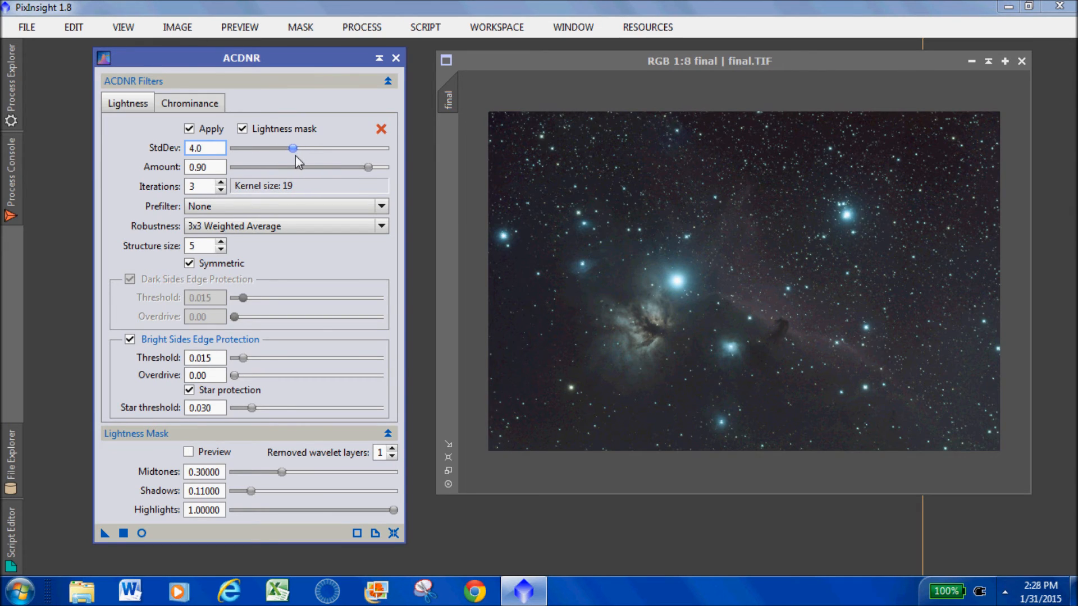
click(188, 103)
drag(262, 152, 303, 159)
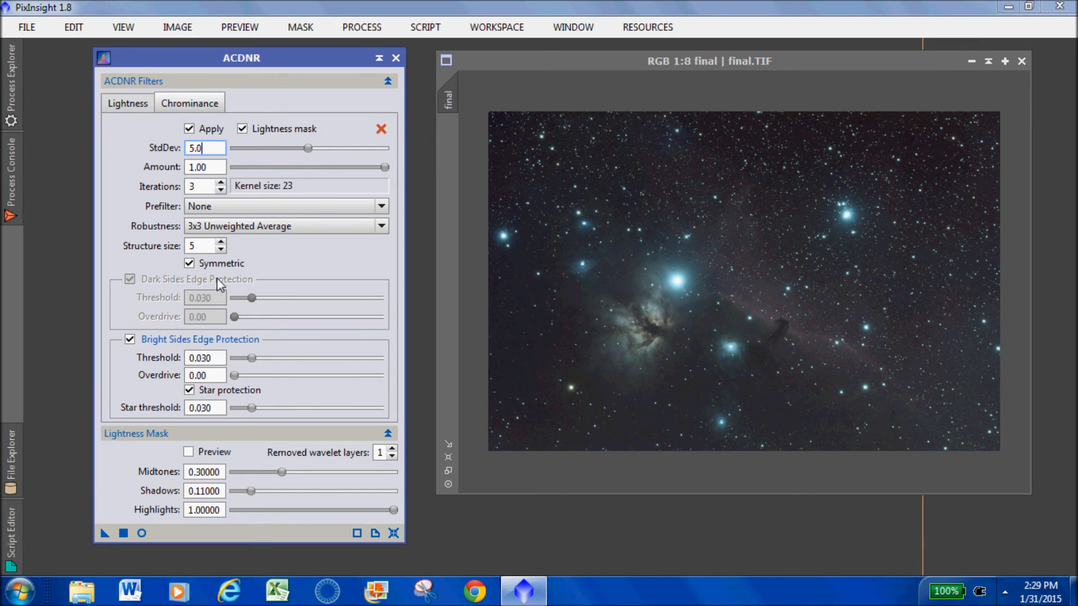
Step: Apply the ACDNR noise reduction to the final image and let the processing finish
drag(104, 533, 878, 292)
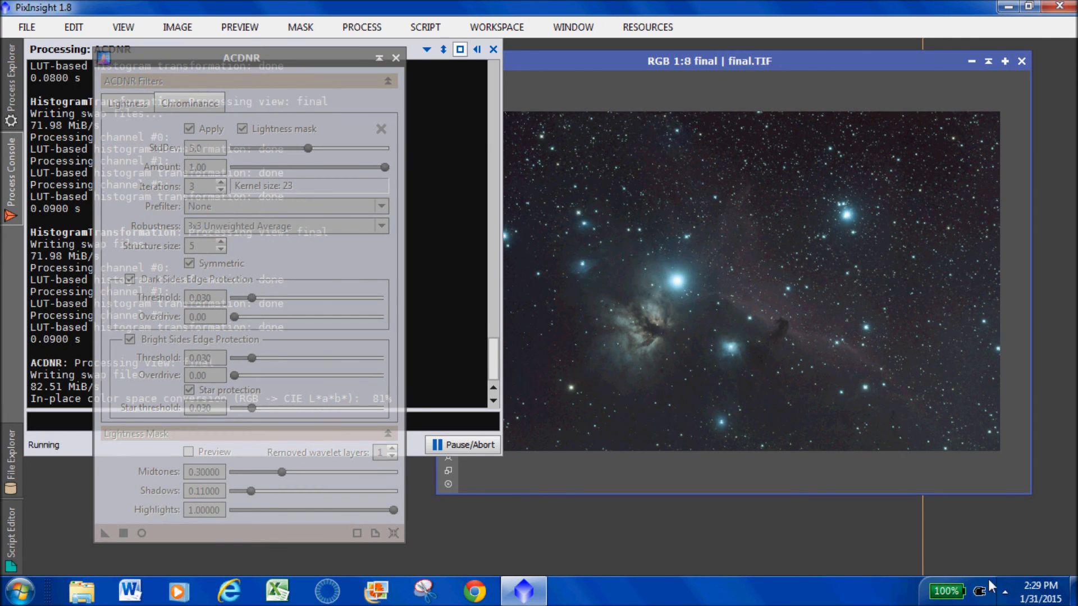
click(1004, 592)
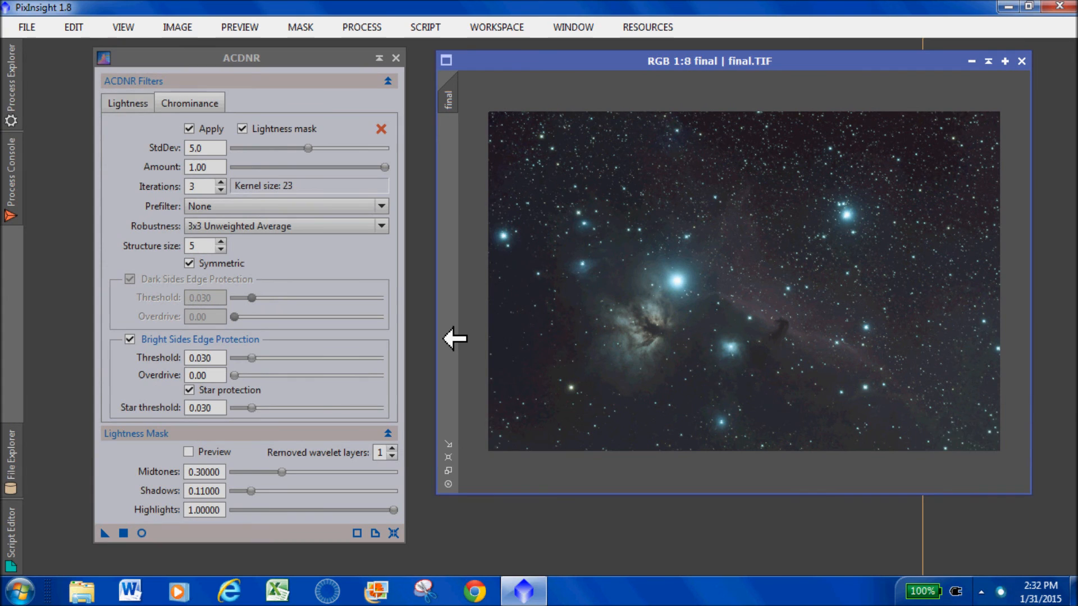
Step: Close the ACDNR settings and examine the noise-reduced star field near the Horsehead Nebula at 1:2 magnification
click(396, 58)
drag(599, 64, 507, 68)
scroll(655, 361, down, 1)
scroll(660, 363, up, 6)
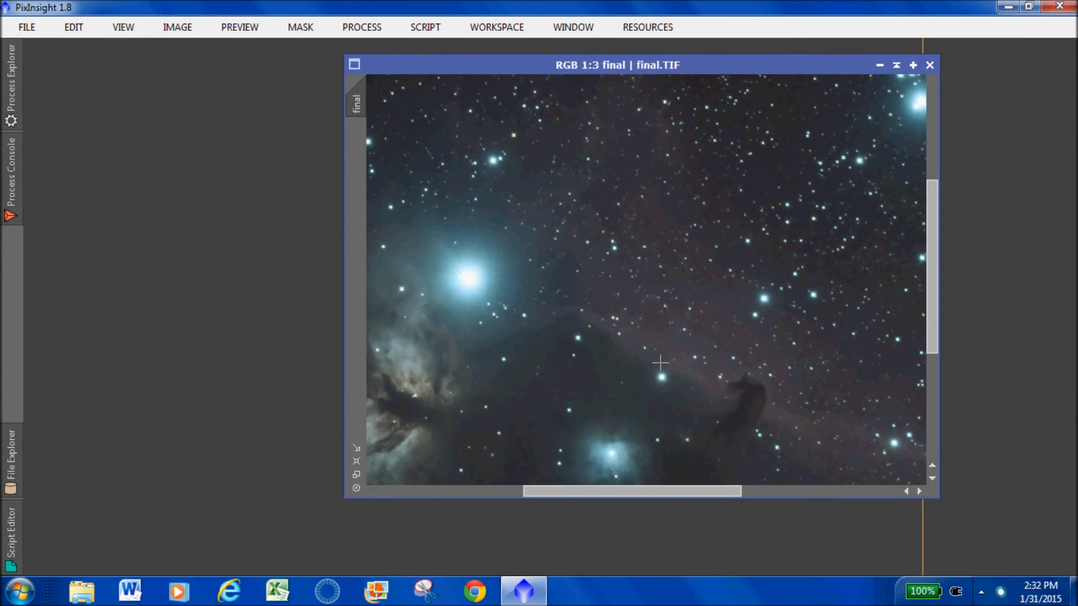
scroll(662, 365, up, 1)
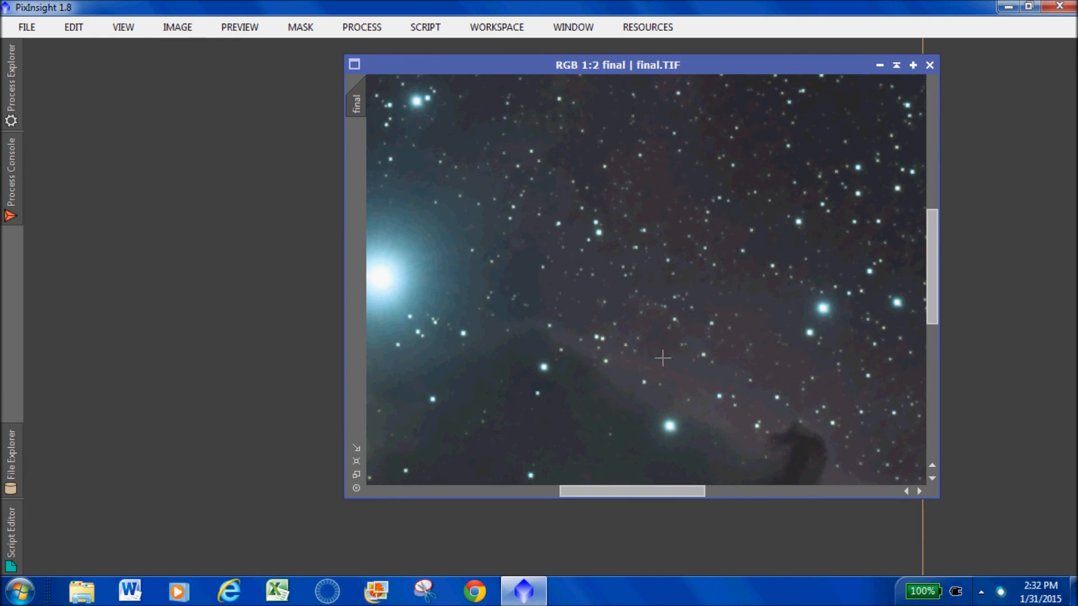
Step: Undo the ACDNR noise reduction and redo it to compare the star field before and after at up to 2:1 magnification
right_click(818, 306)
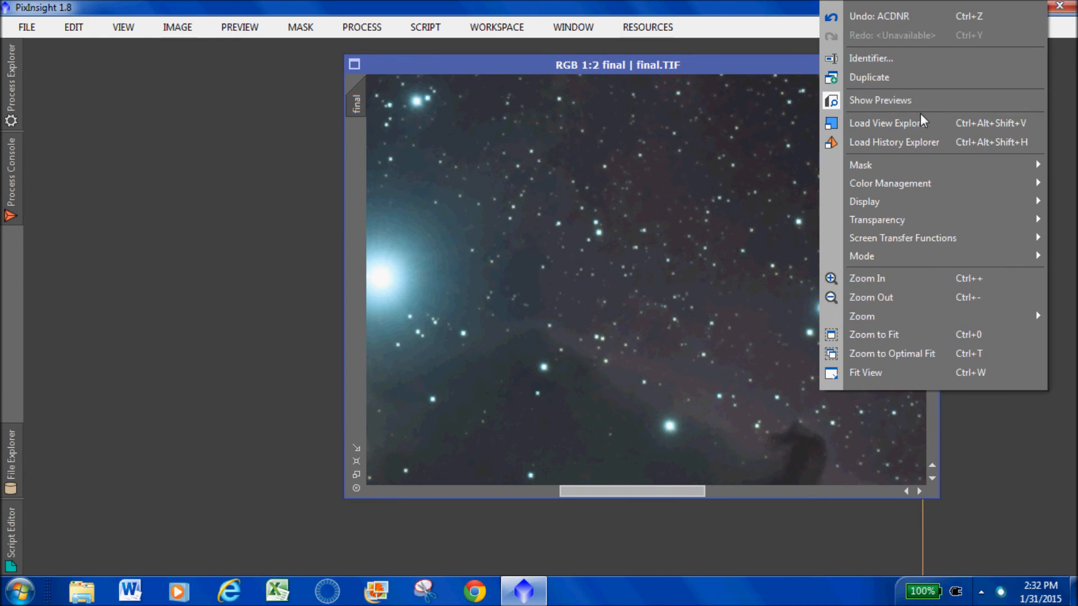
click(932, 17)
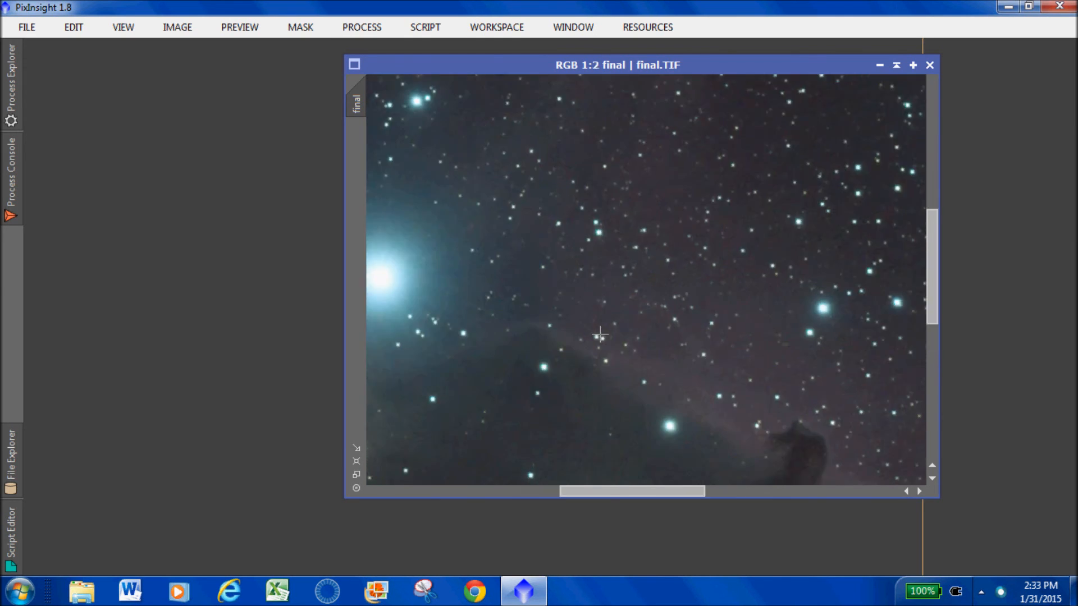
scroll(604, 334, up, 2)
right_click(699, 392)
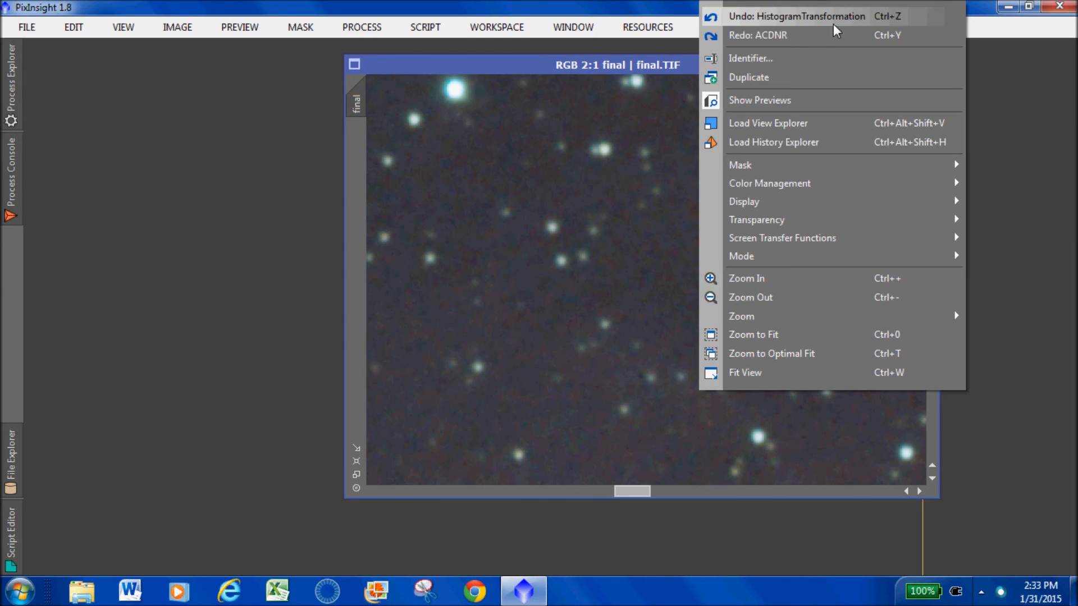
click(820, 35)
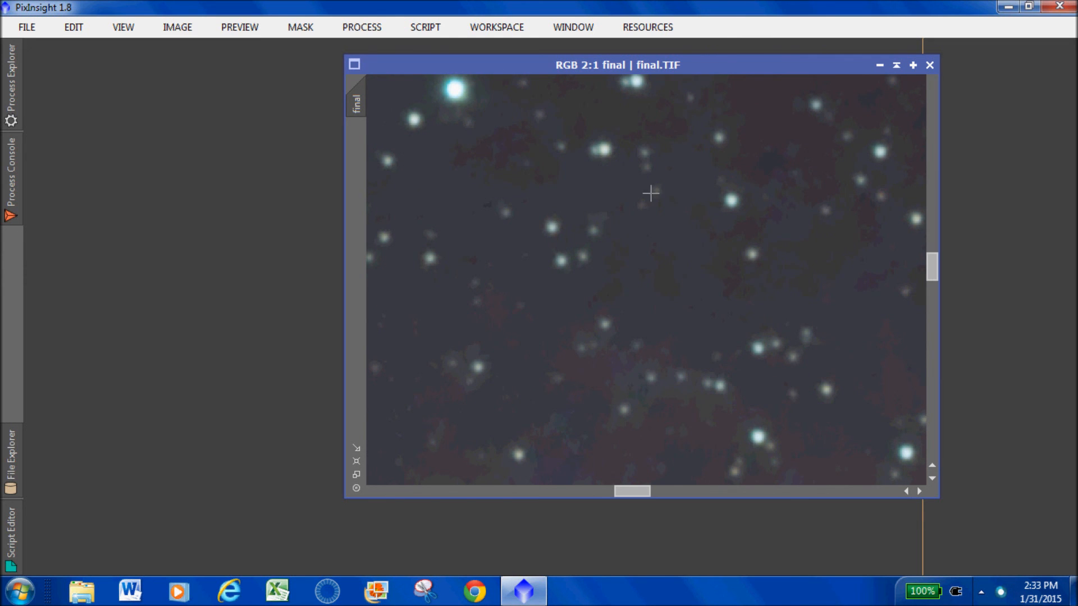
Step: Examine the halo of the bright star beside the Flame Nebula up close and review the whole final image
drag(642, 495, 571, 492)
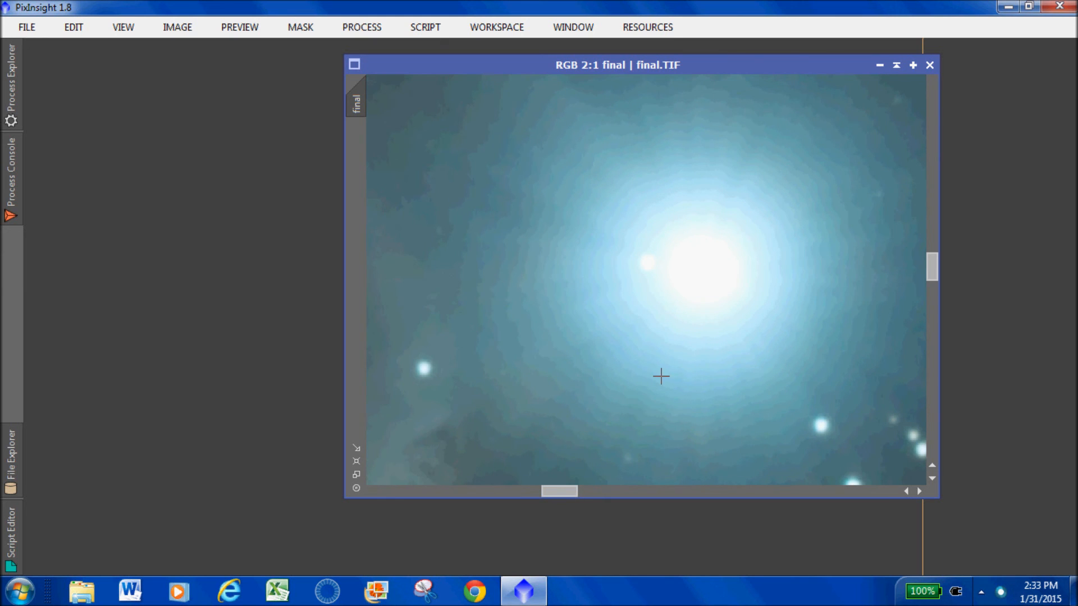
scroll(798, 276, up, 2)
scroll(796, 286, down, 5)
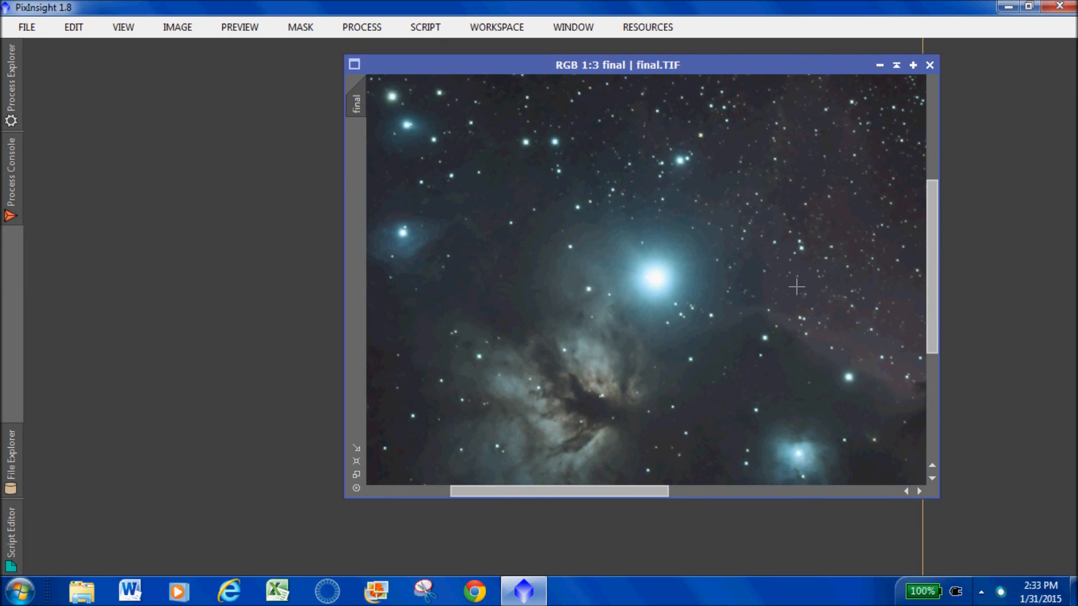
scroll(850, 314, down, 5)
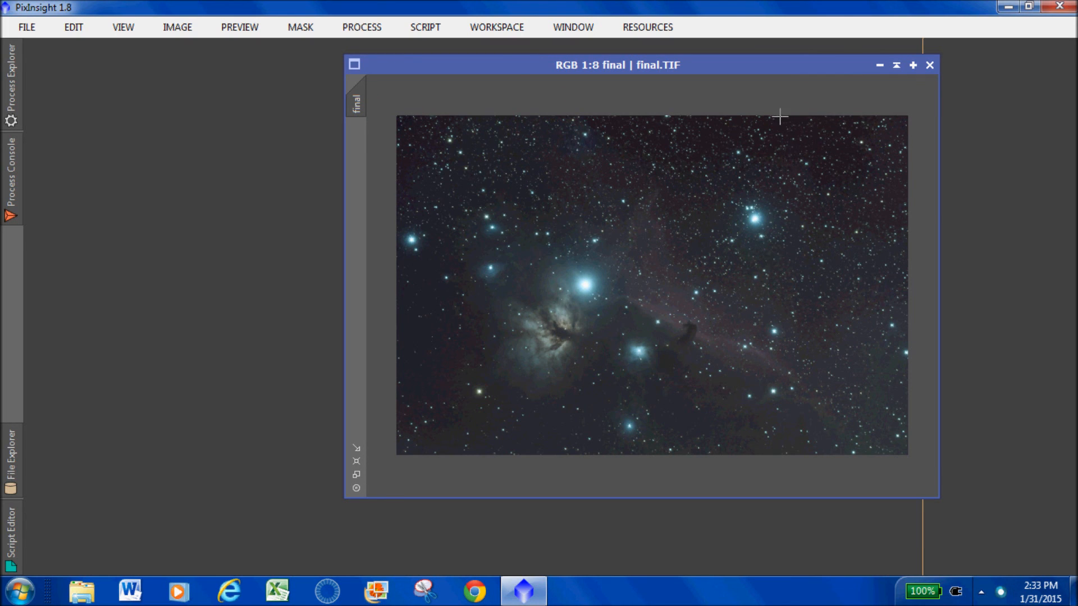
drag(782, 72, 705, 62)
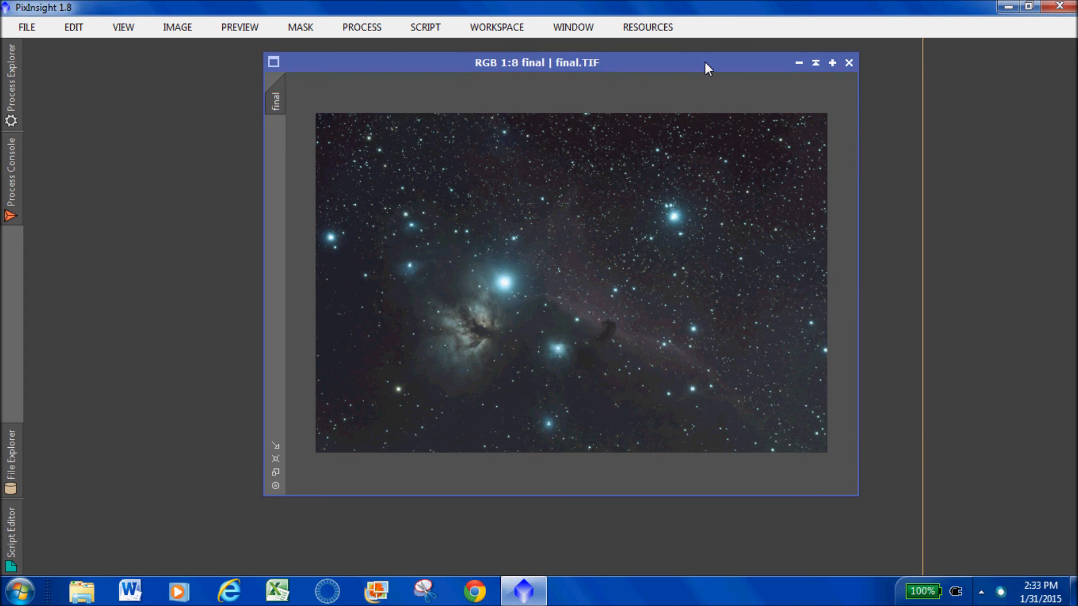